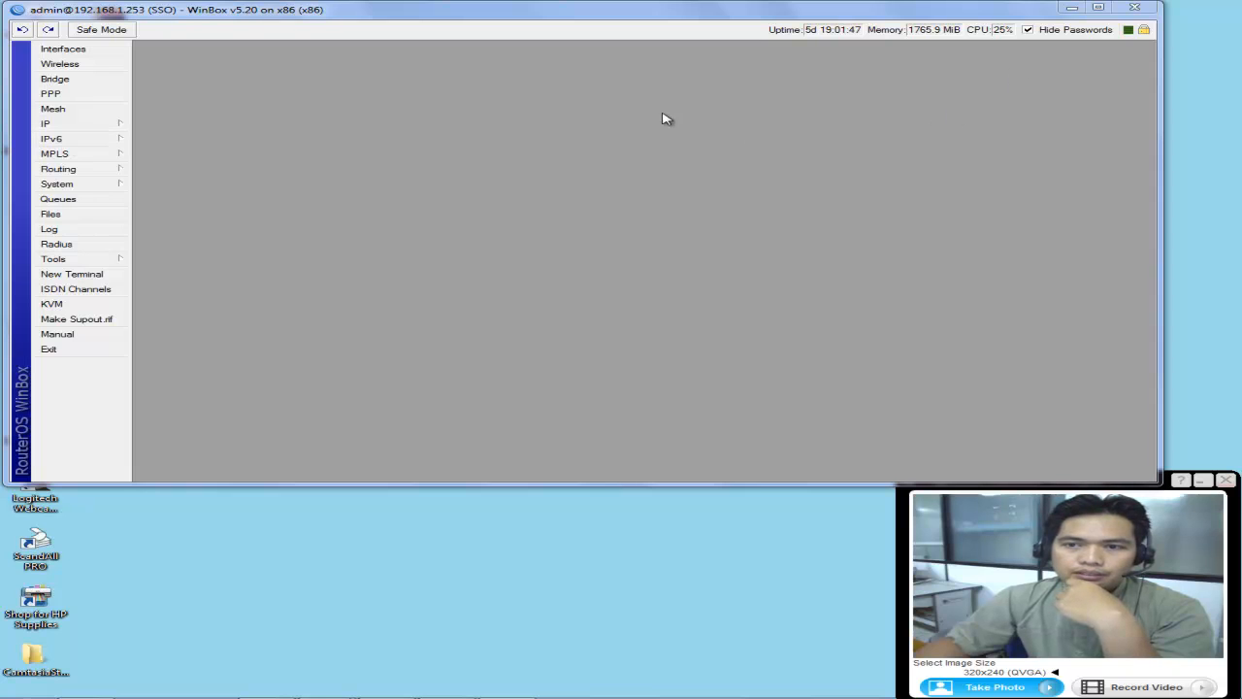
Step: Display the IPv6 address list, highlight the enabled global addresses from 2001:df0:230:4::1/64 to 2001:df0:230:30::1/64, and widen the Interface column
left_click(57, 141)
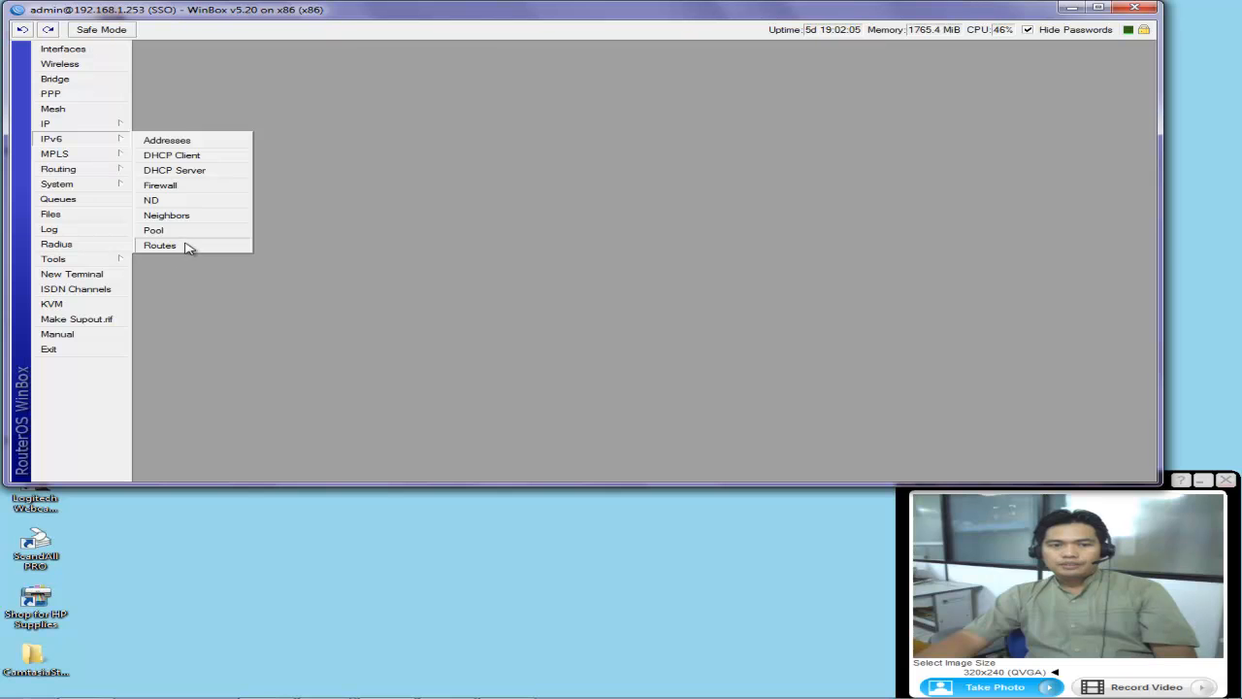
left_click(207, 143)
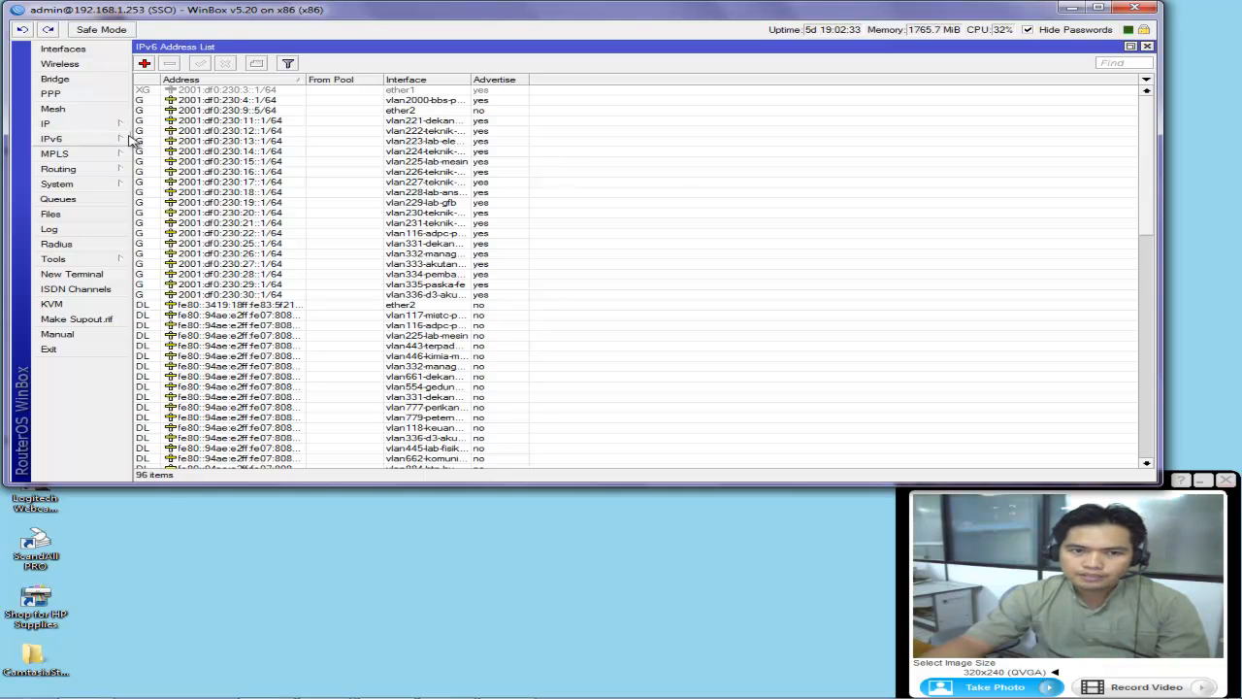
left_click(235, 102)
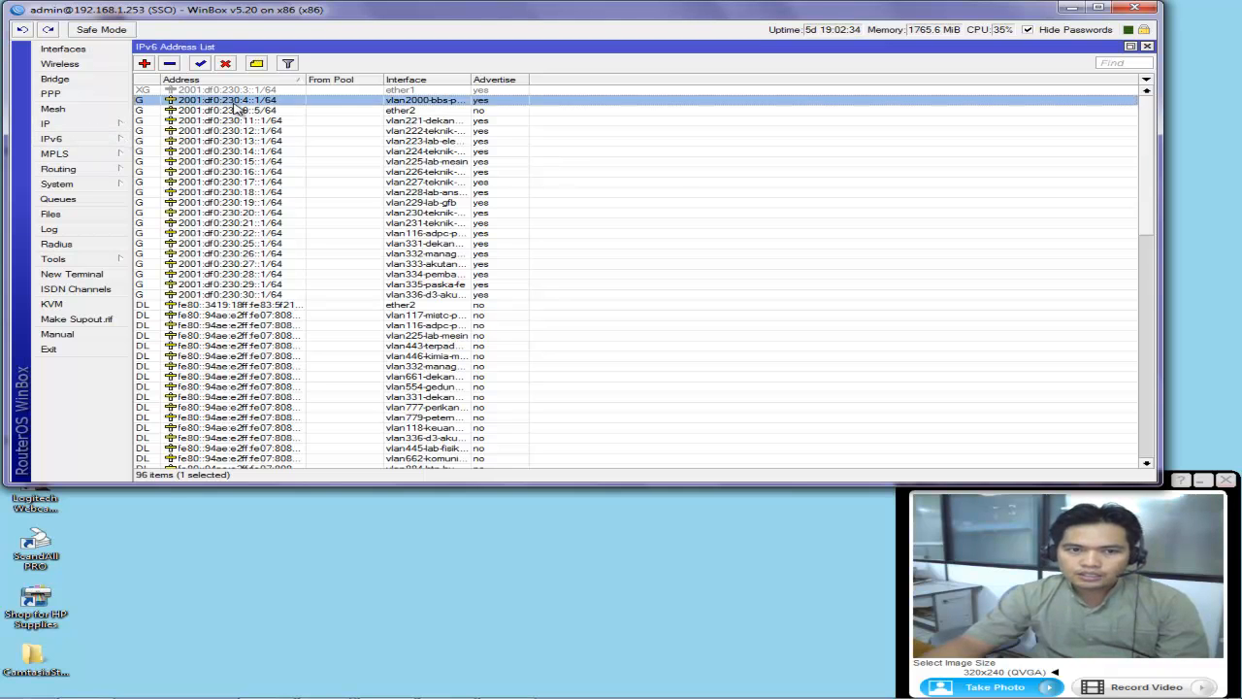
left_click(229, 295, "shift")
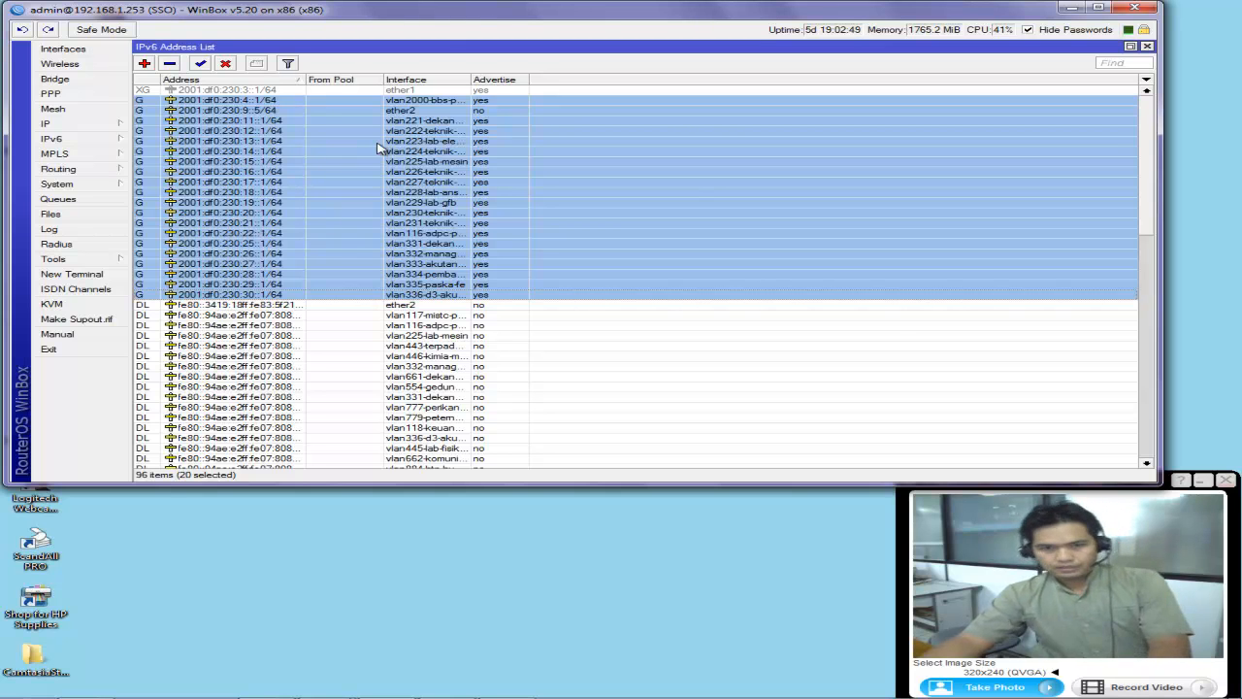
left_click_drag(471, 80, 549, 82)
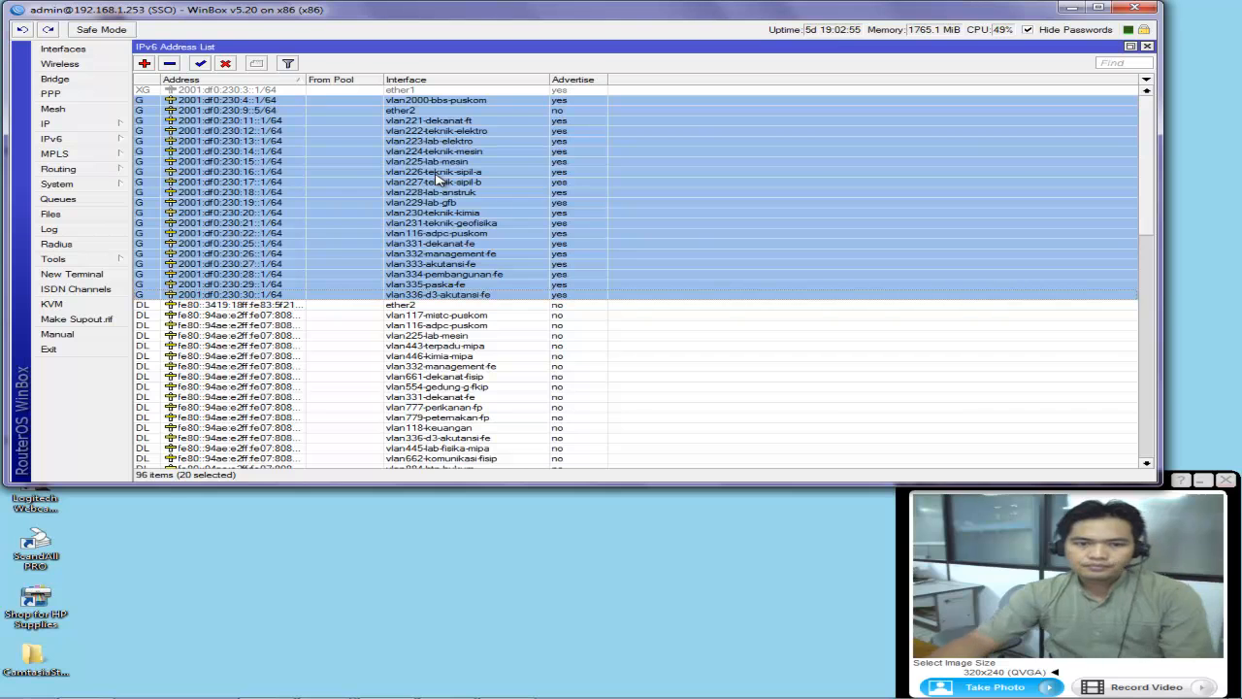
Step: Inspect the address, interface and Advertise settings of the vlan2000-bbs-puskom IPv6 entry, and close it without saving
left_click(243, 102)
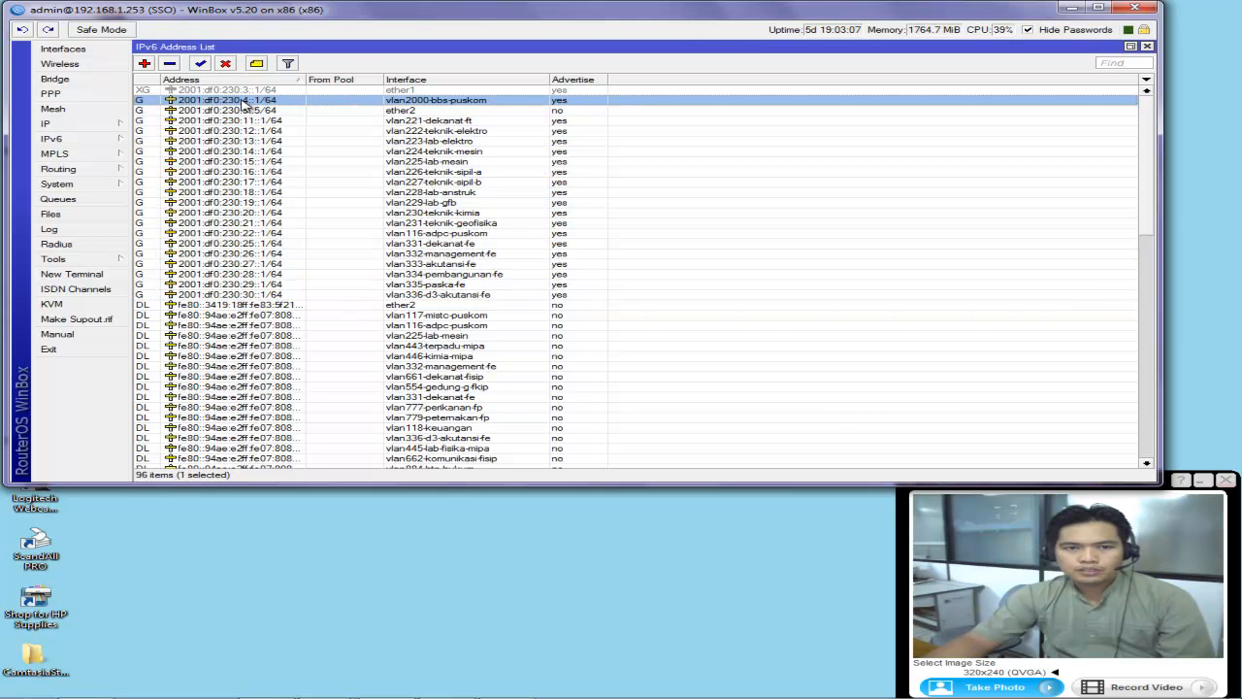
double_click(301, 102)
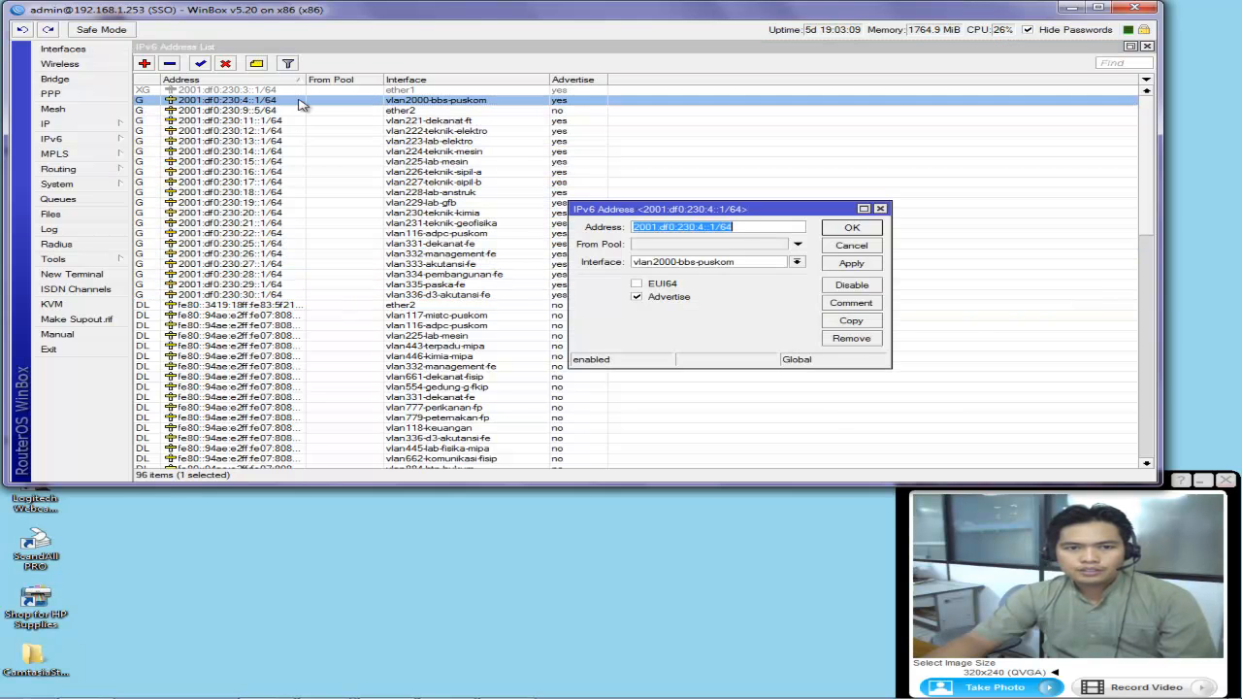
left_click_drag(759, 214, 856, 167)
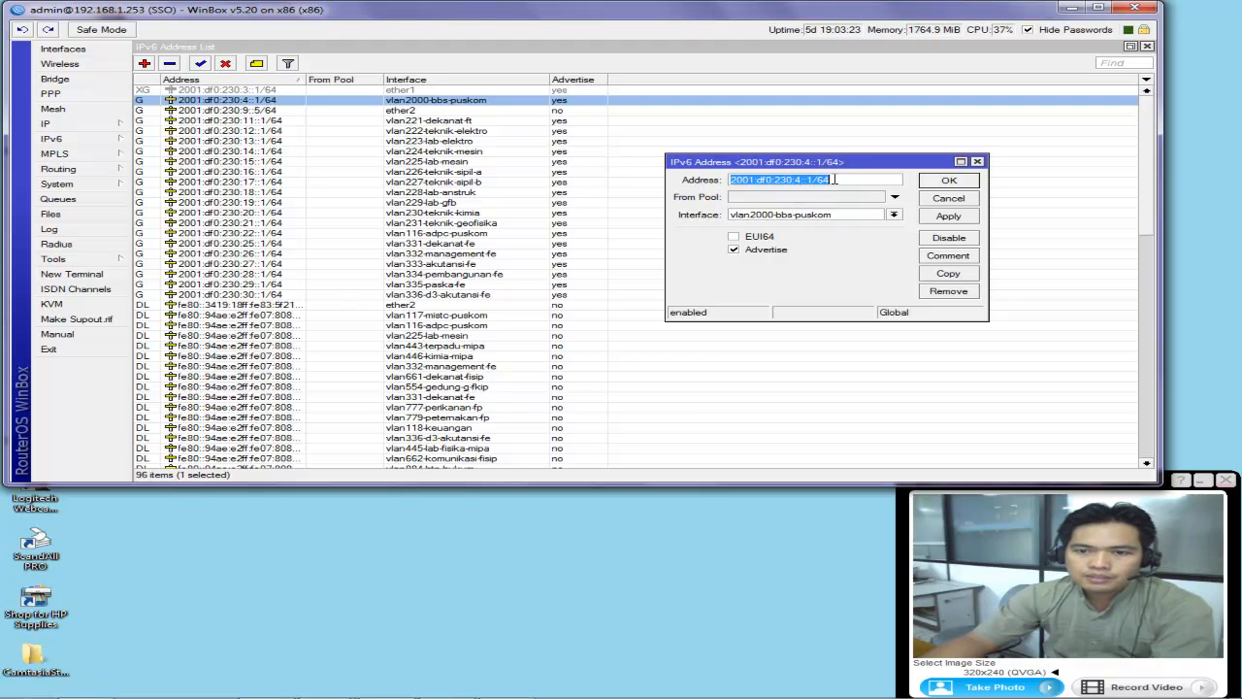
left_click(834, 179)
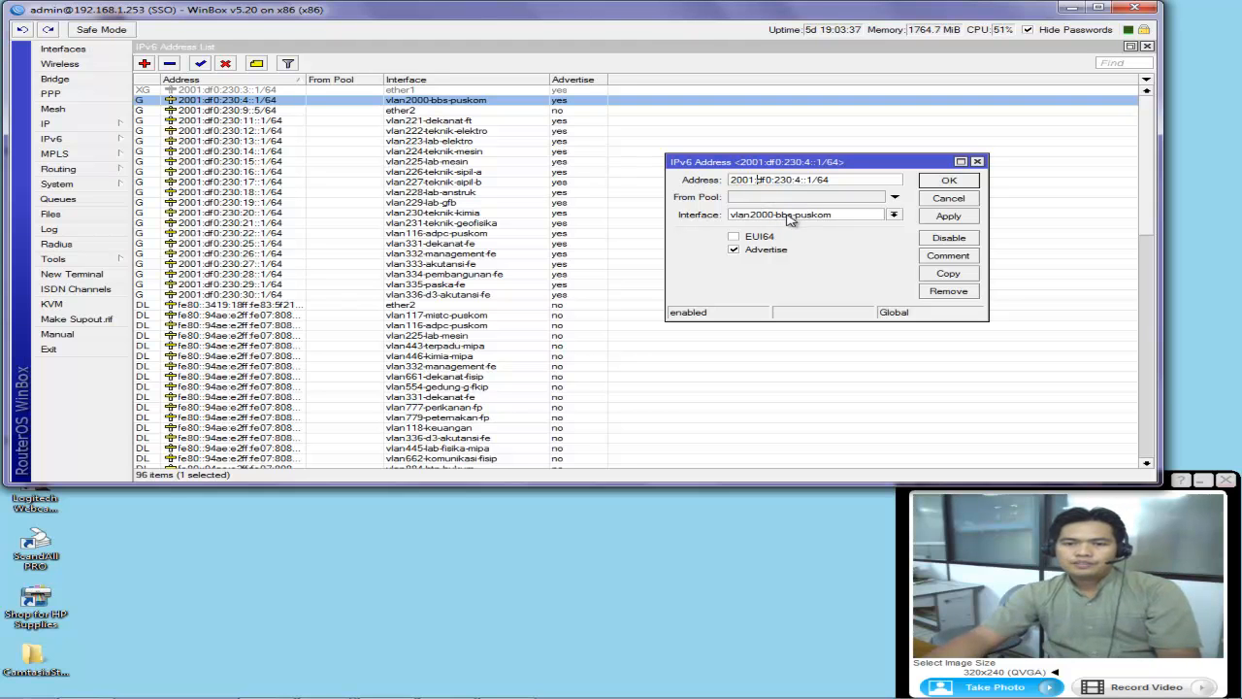
left_click_drag(840, 180, 733, 179)
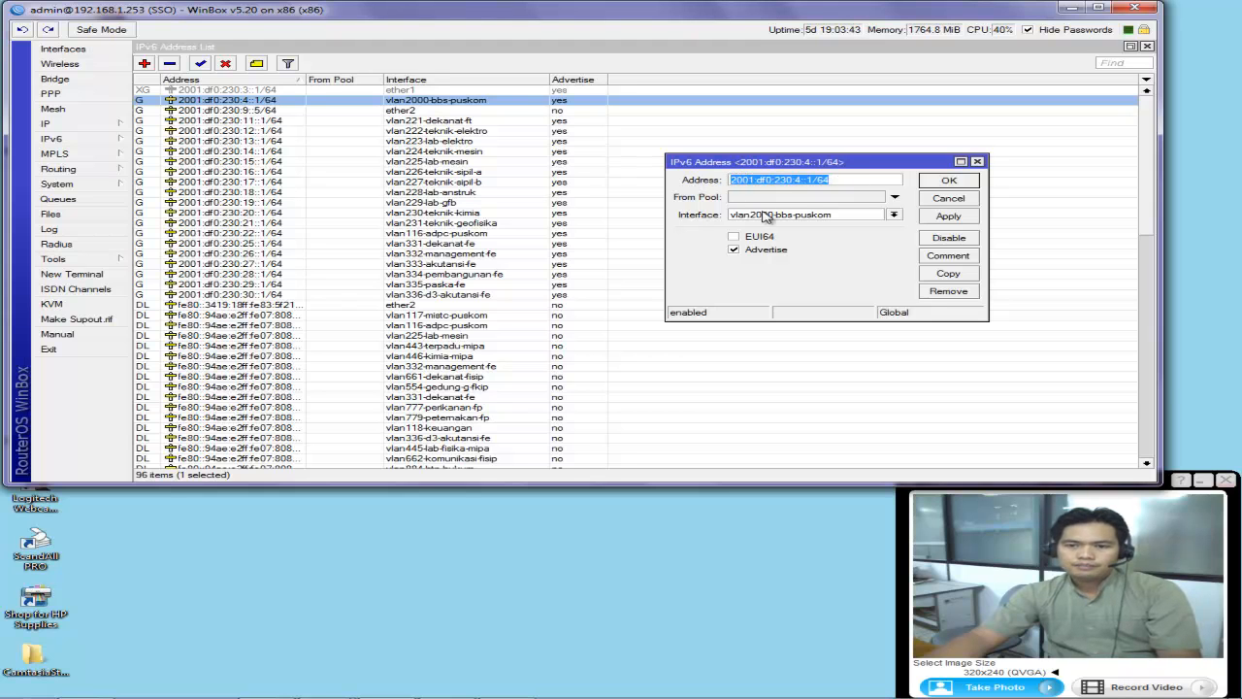
left_click(733, 249)
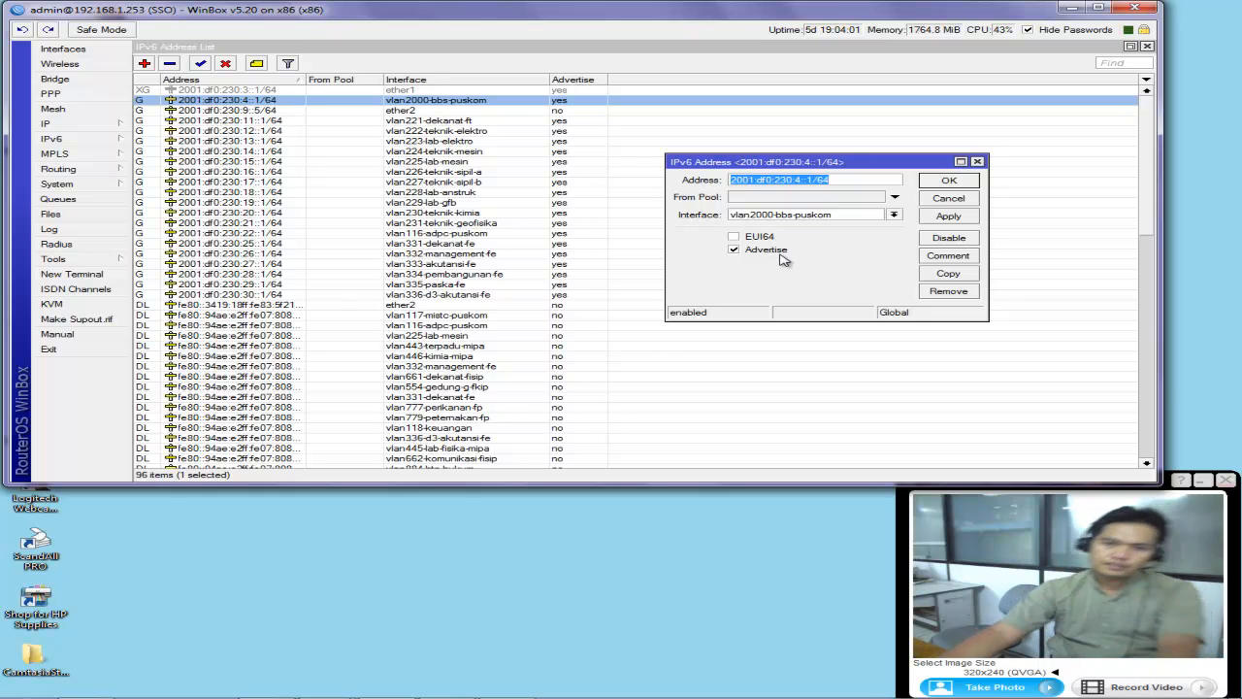
left_click(941, 201)
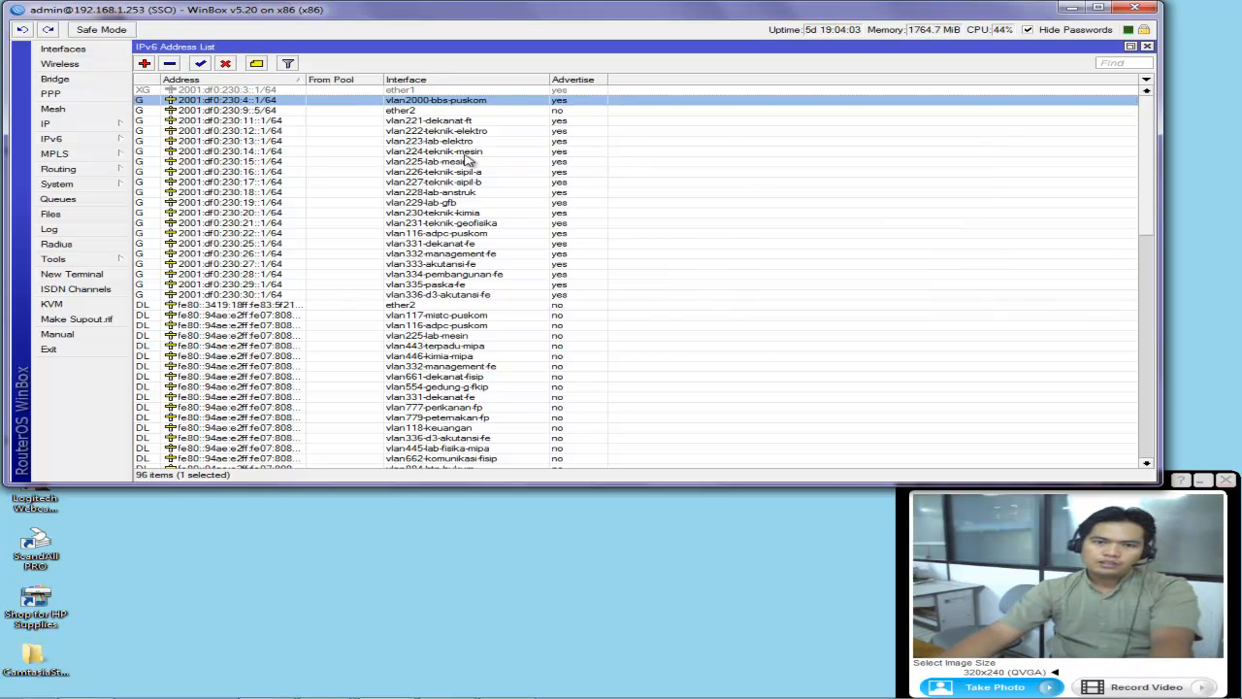
Step: Inspect the settings of the global IPv6 address assigned to ether2, and close the entry without saving
double_click(396, 115)
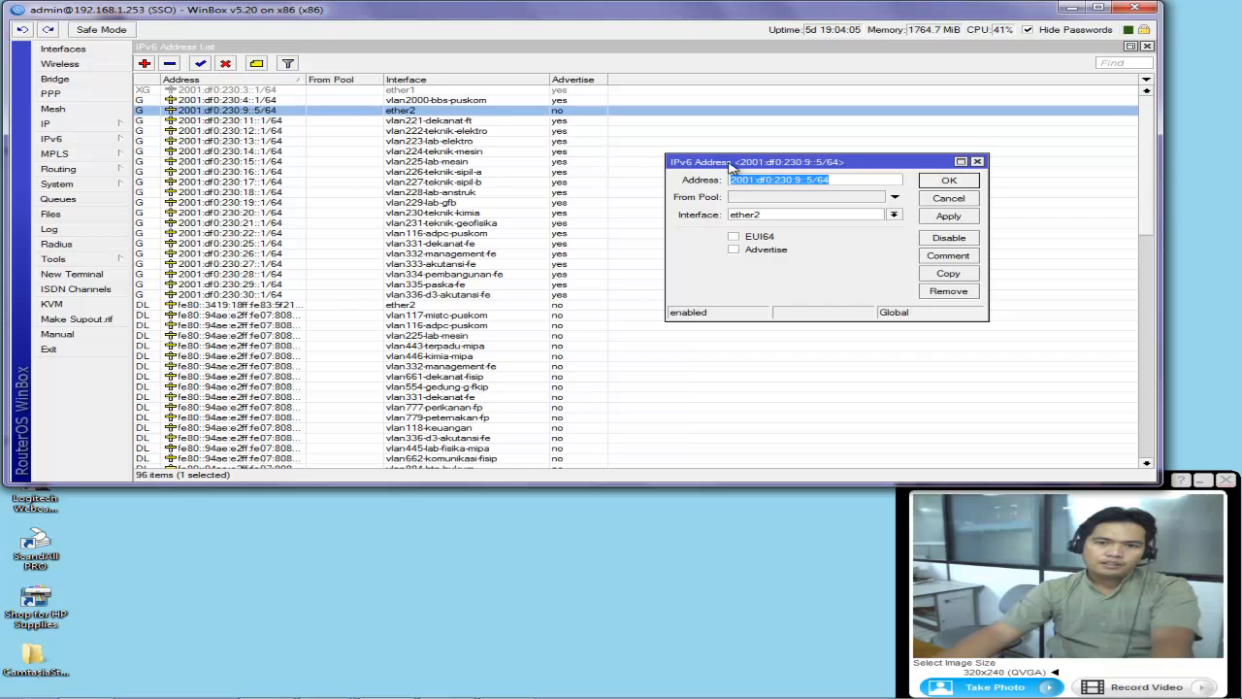
left_click_drag(803, 163, 807, 212)
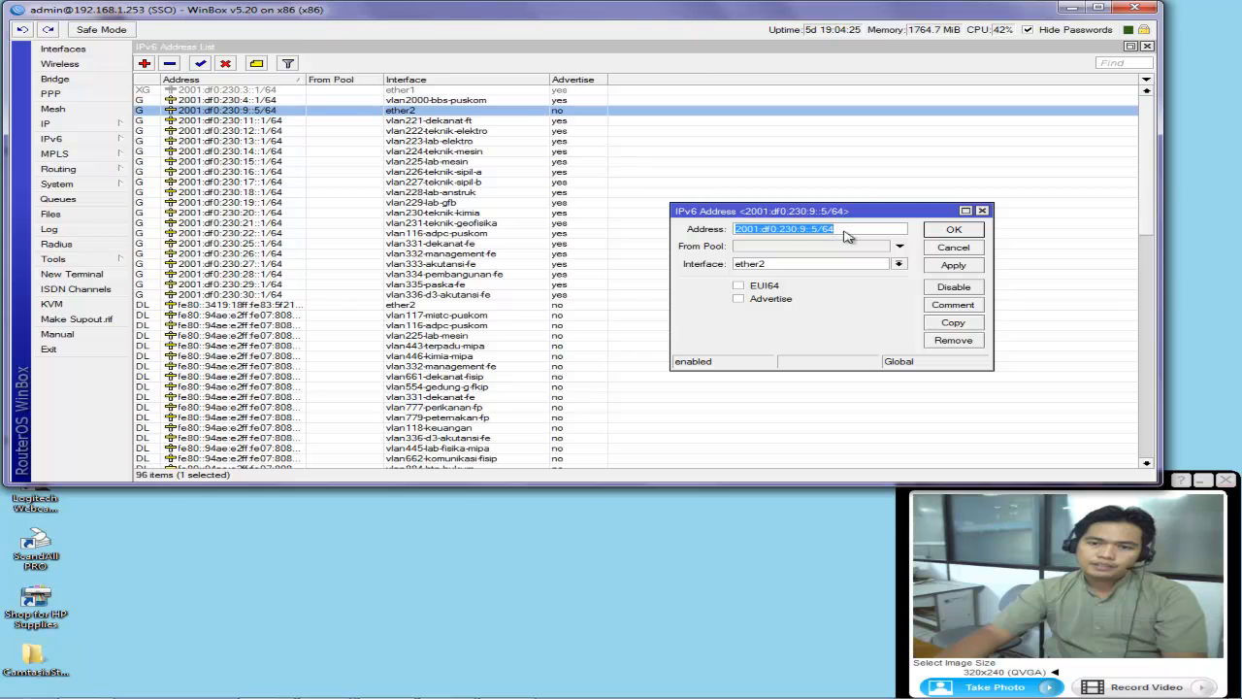
left_click(945, 248)
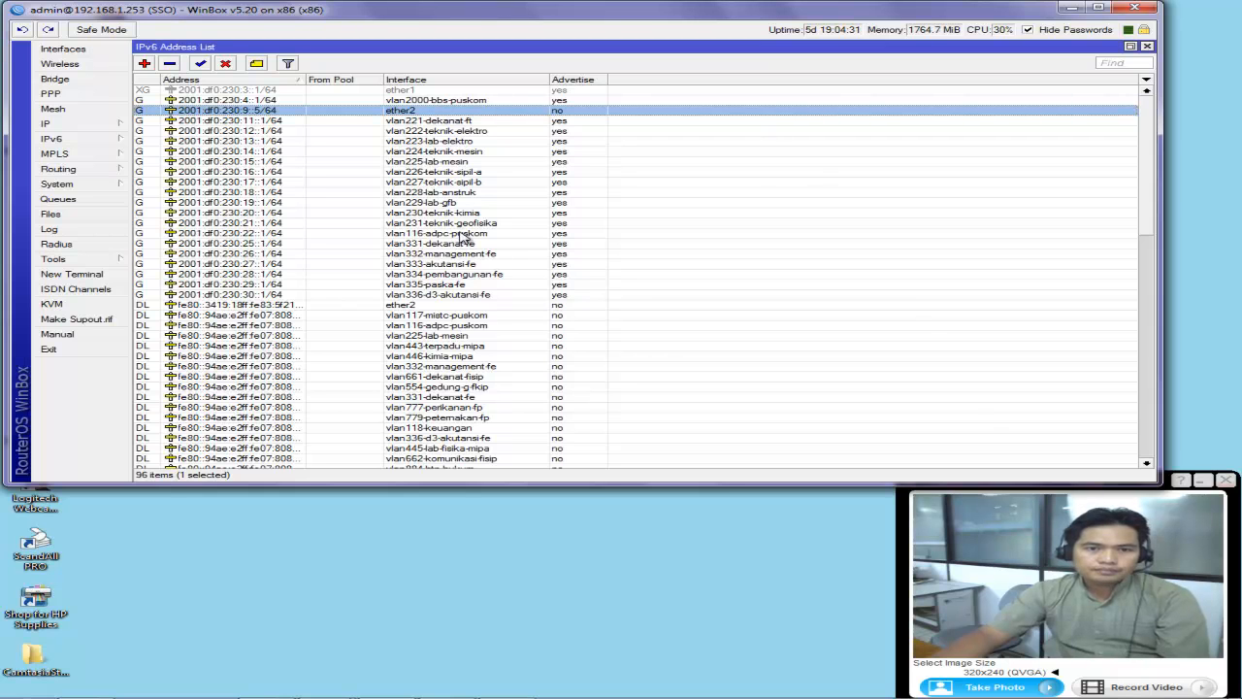
Step: Inspect the address and interface of the vlan222-teknik-elektro IPv6 entry, and close it without saving
left_click(411, 142)
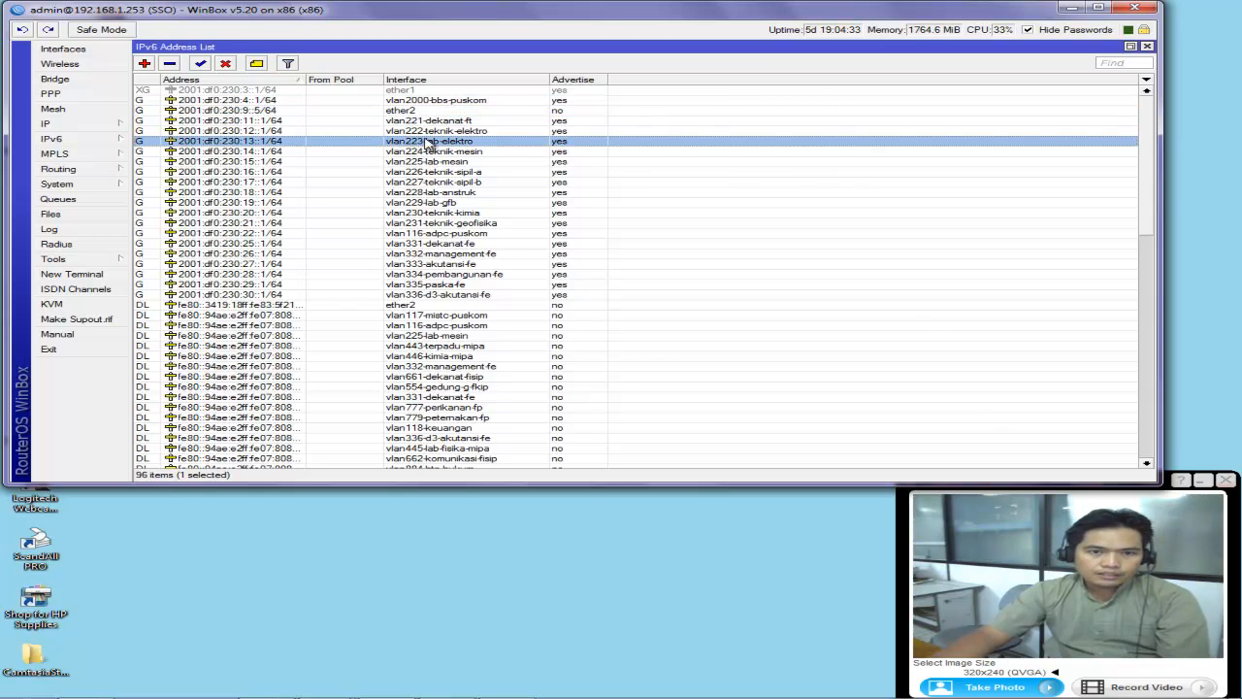
double_click(426, 132)
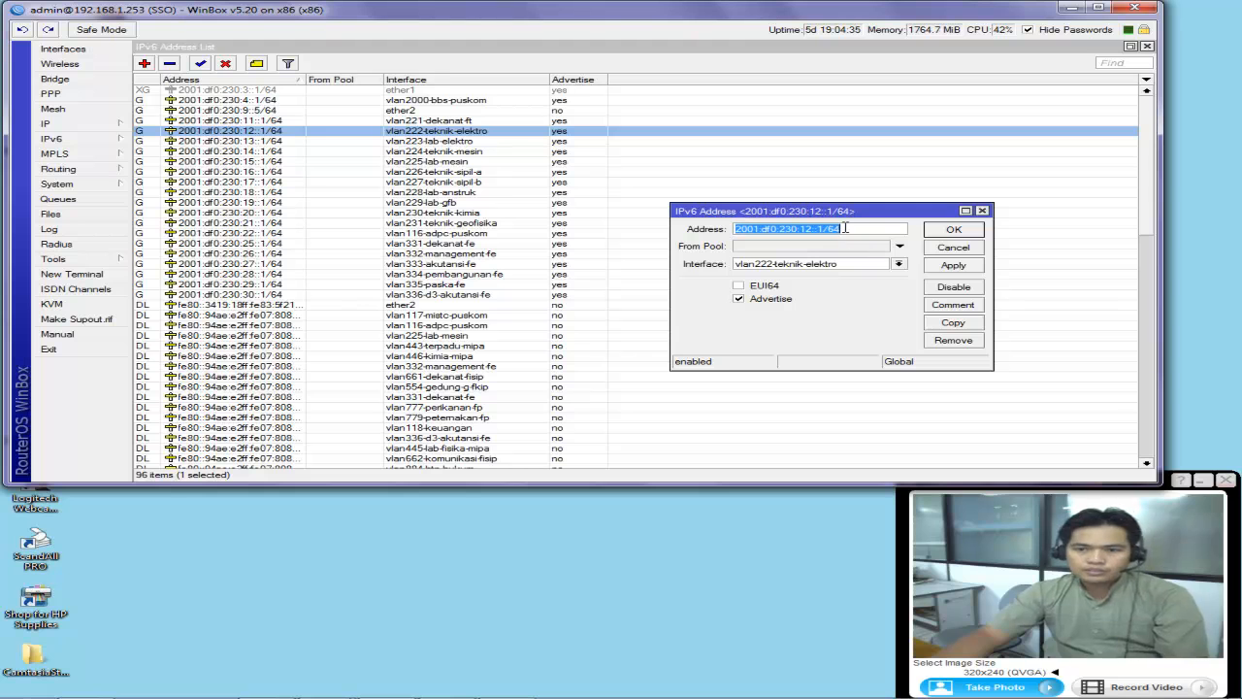
mouse_move(845, 228)
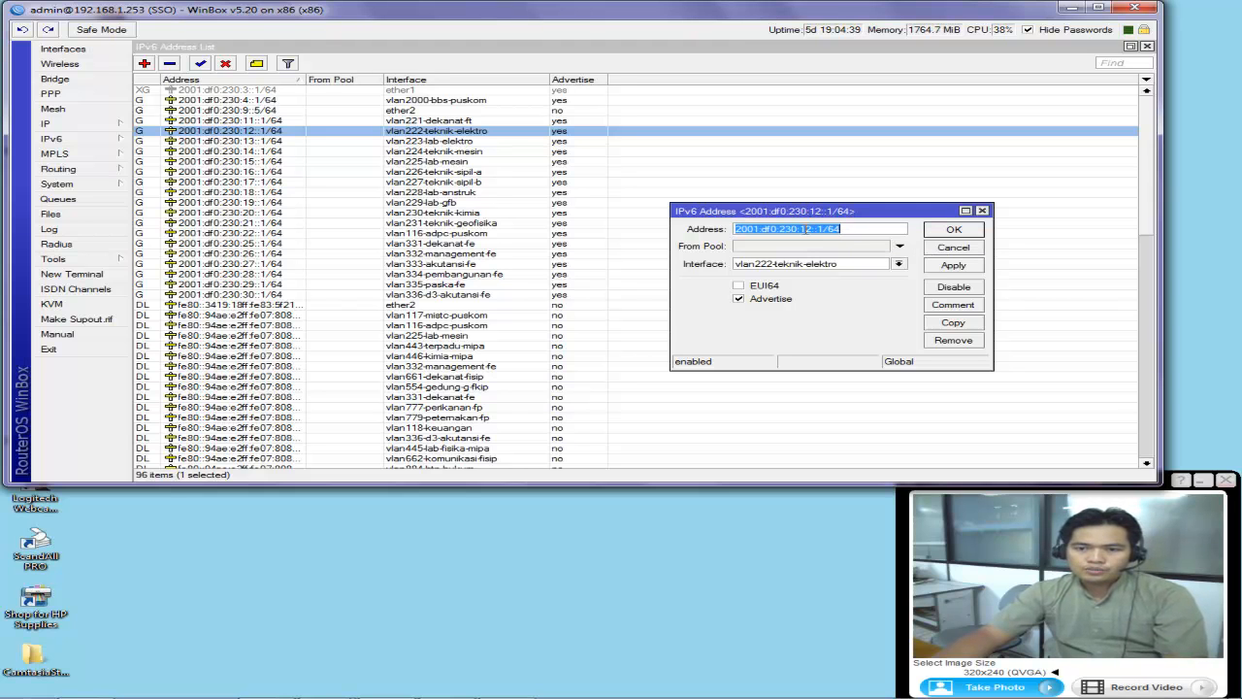
left_click(745, 271)
left_click(750, 274)
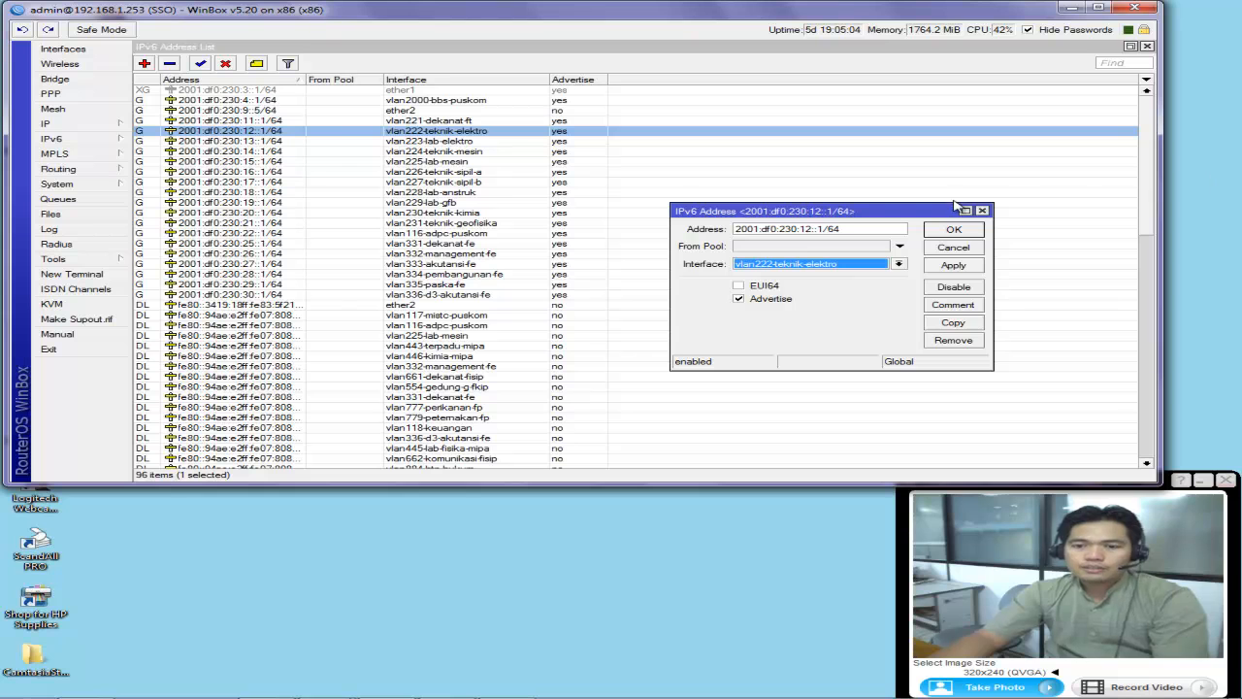
left_click(953, 247)
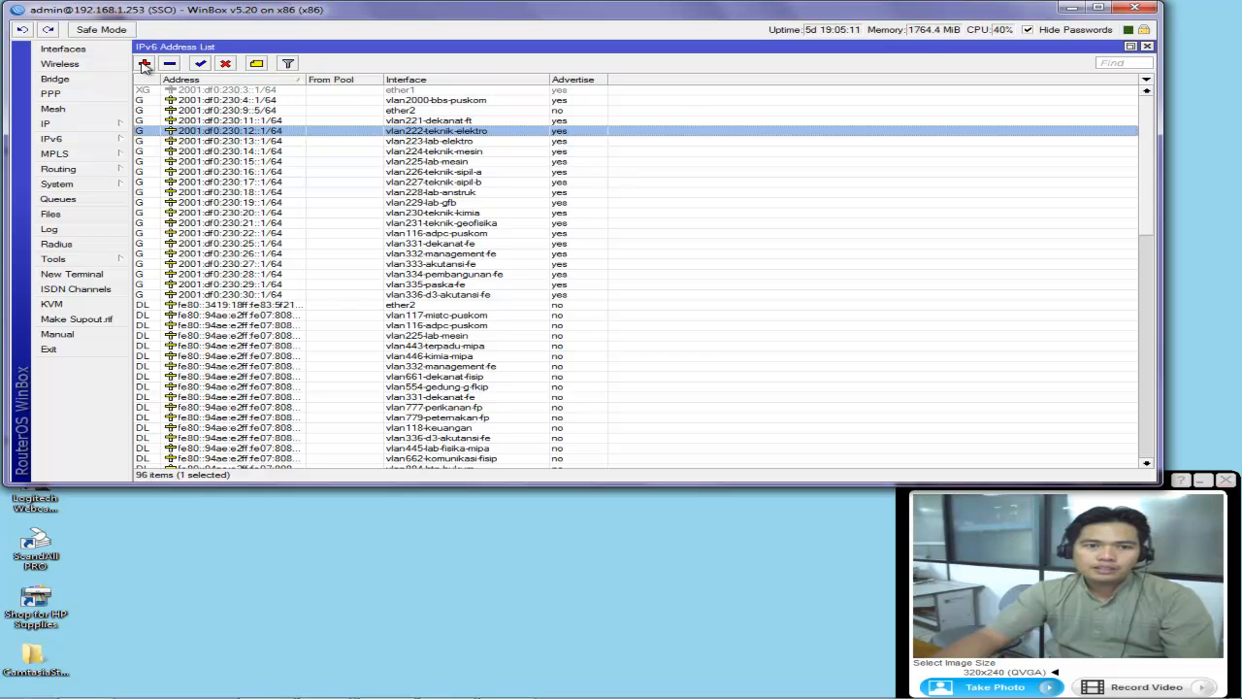
Step: Draft a new IPv6 address beginning with 2001 on interface ether1 with Advertise disabled, and discard it
left_click(145, 64)
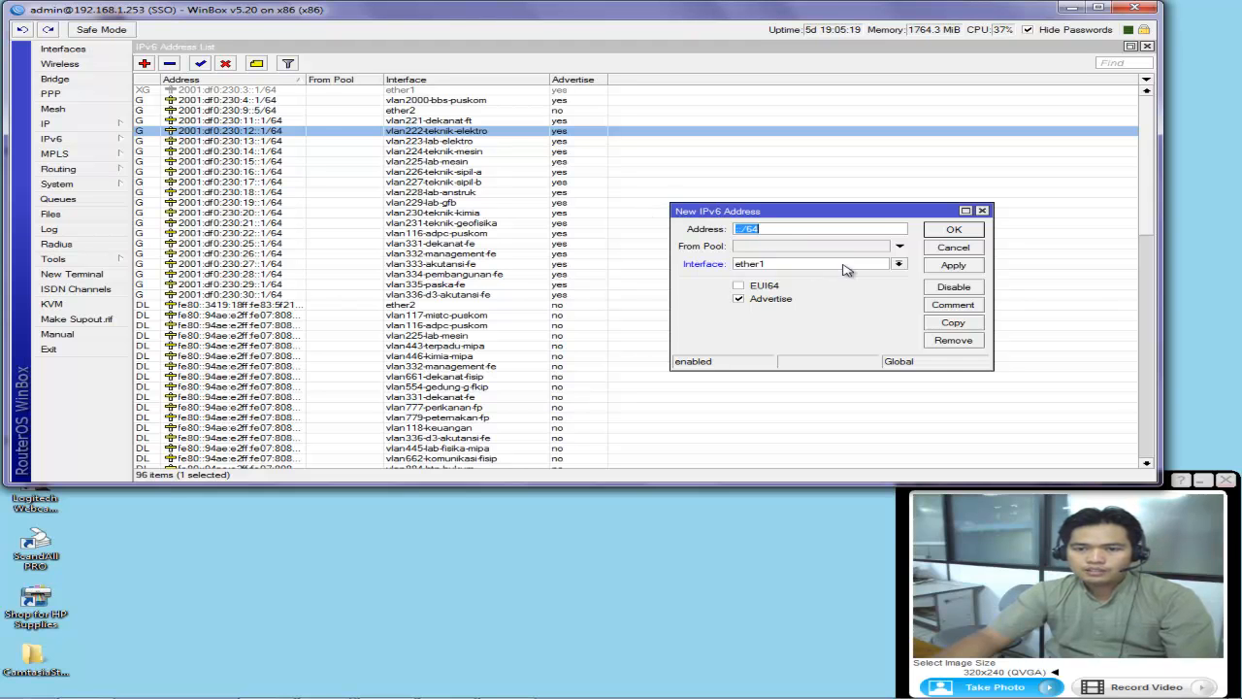
left_click(773, 229)
type("dd")
left_click_drag(778, 229, 734, 228)
type("2001")
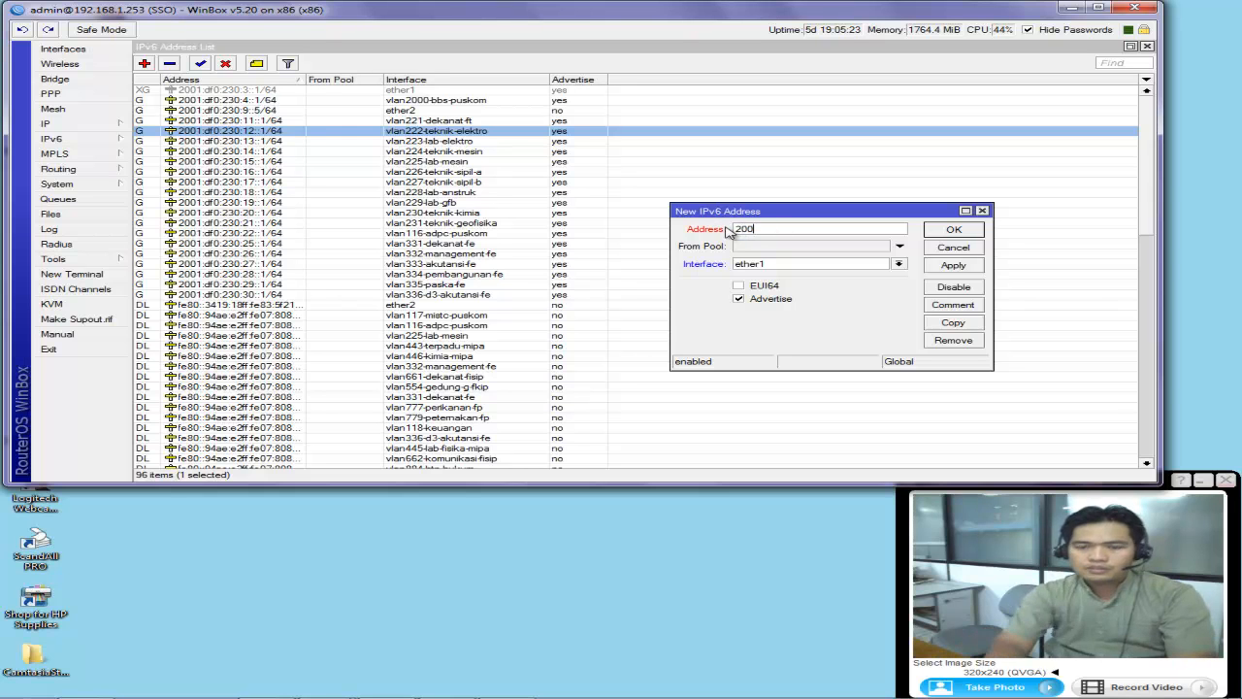
left_click(793, 270)
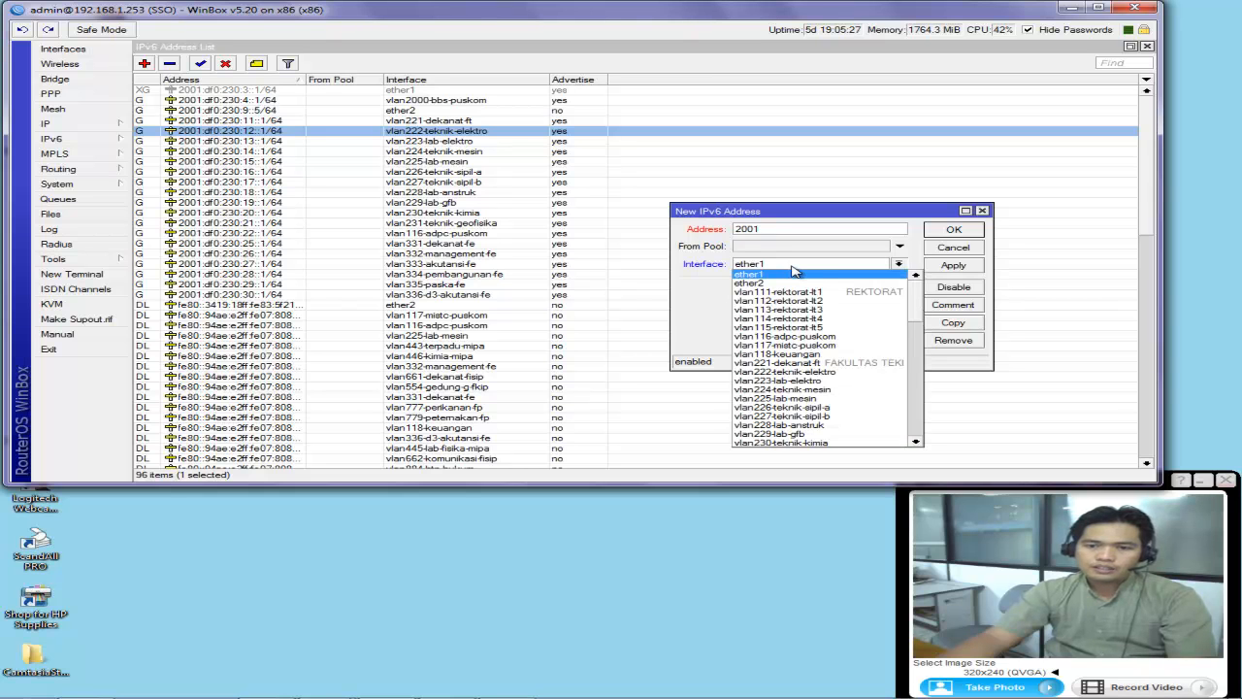
left_click(794, 274)
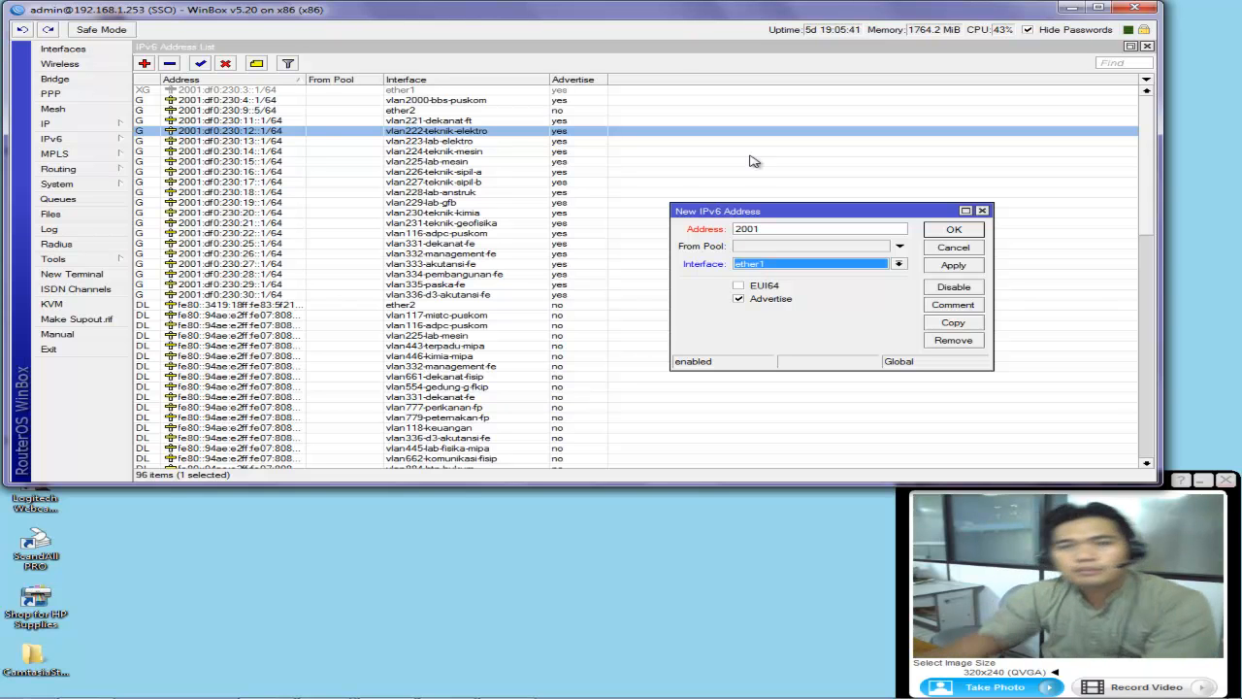
left_click(739, 300)
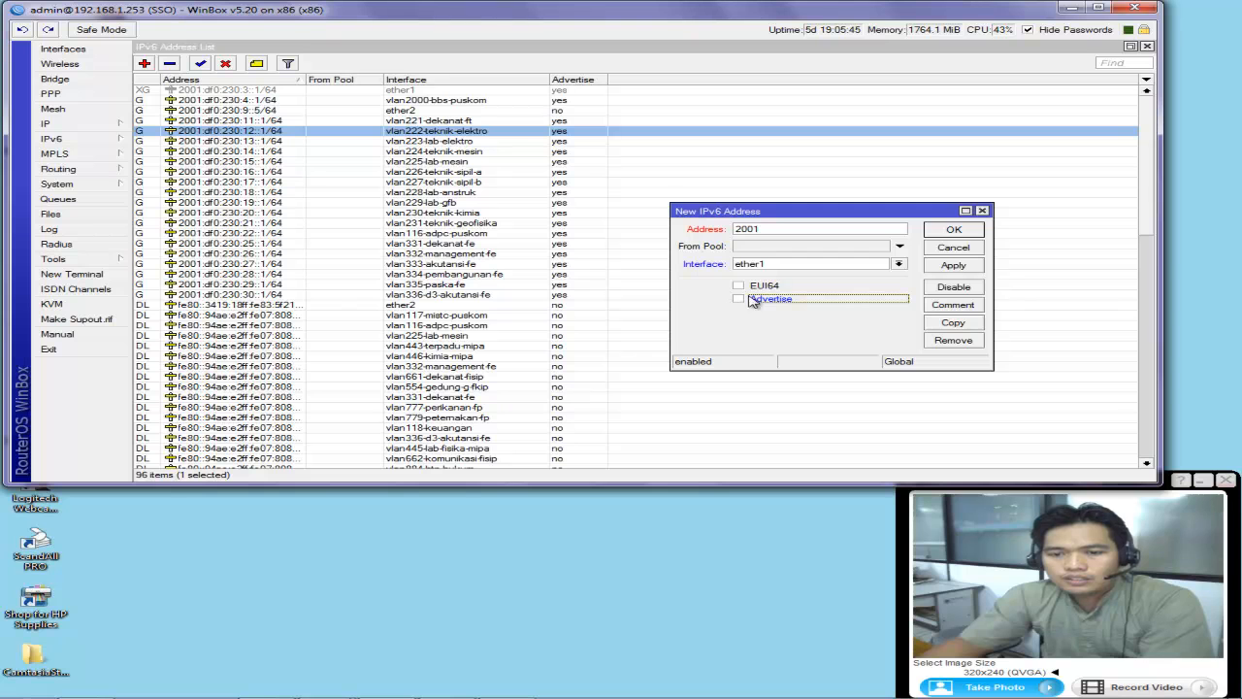
left_click(963, 249)
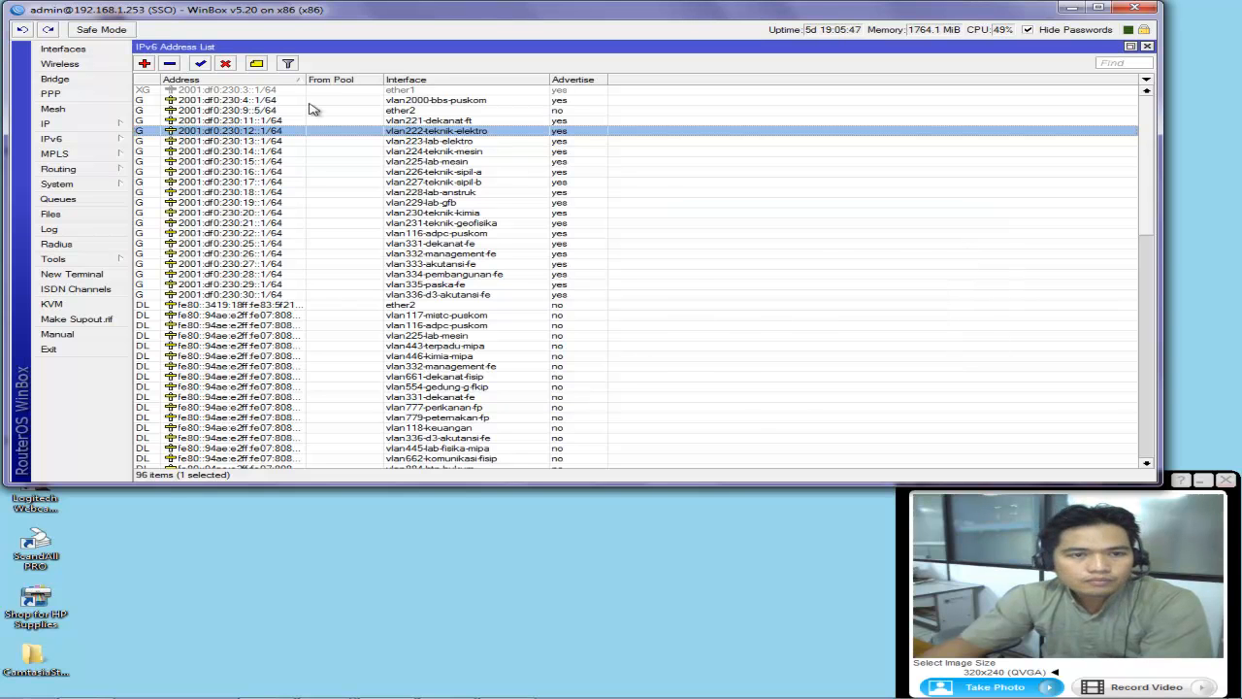
Step: Look through the IPv6 firewall's mangle, connections, address lists and filter rules, including a blank new rule, and close it without adding anything
left_click(75, 142)
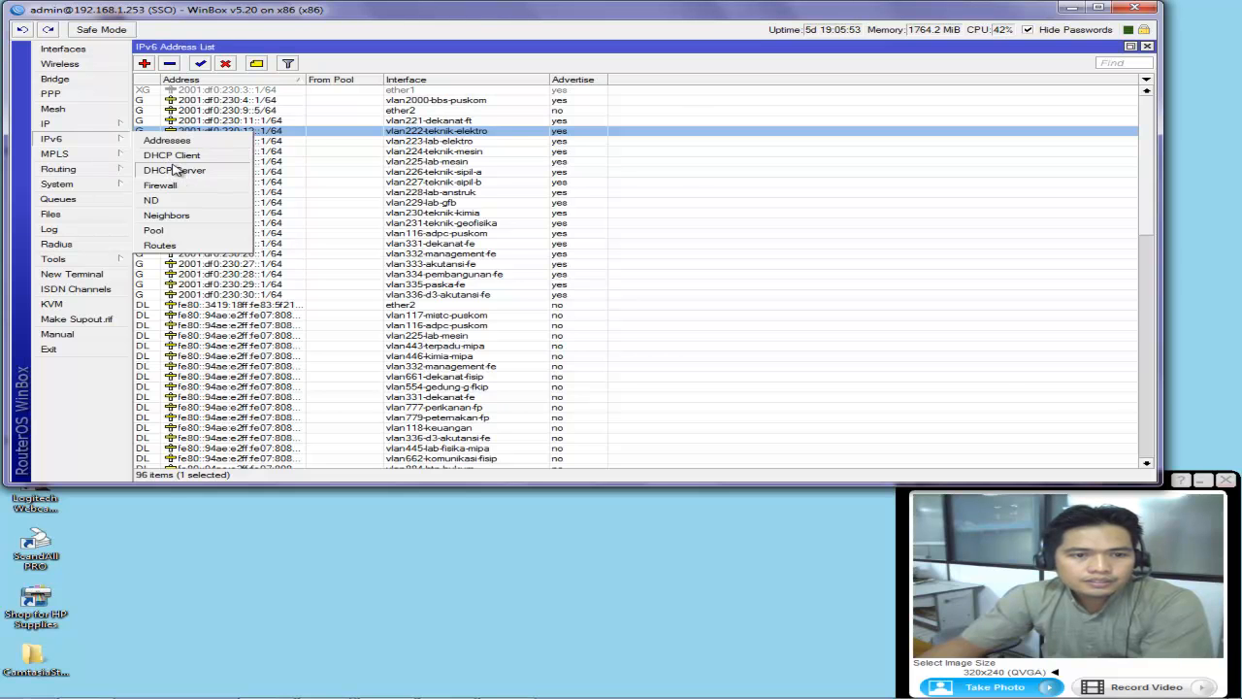
left_click(165, 186)
left_click(373, 164)
left_click(432, 163)
left_click(513, 164)
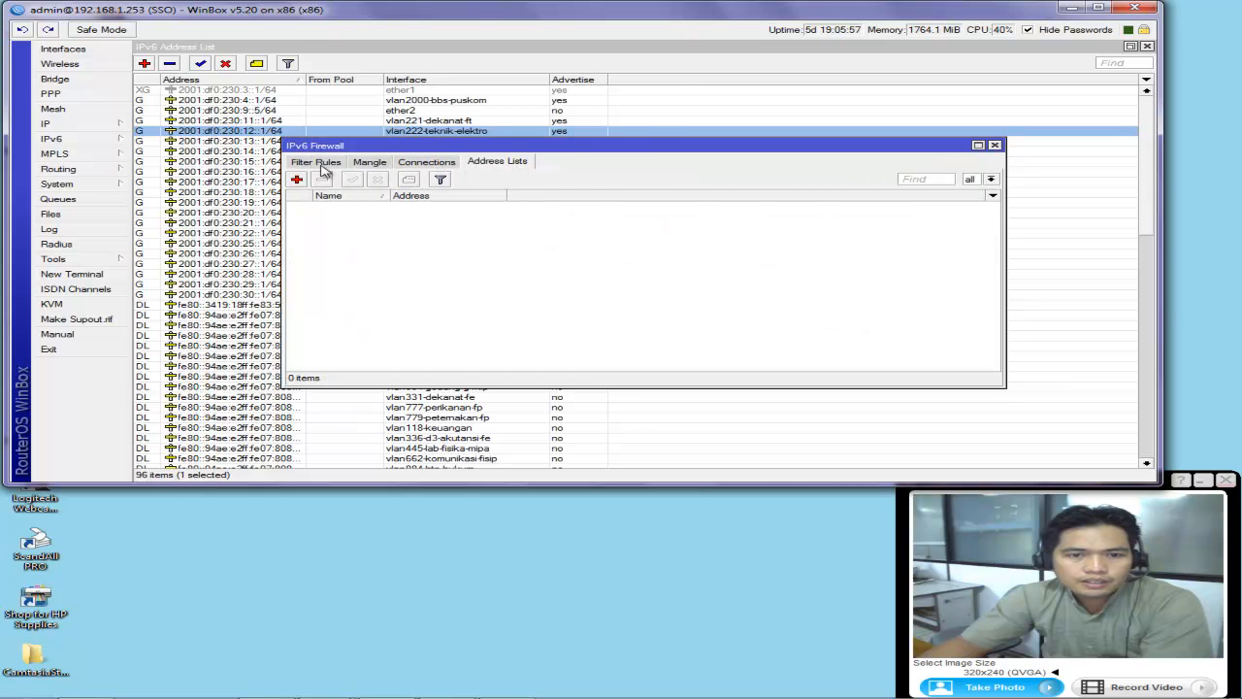
left_click(318, 162)
left_click(296, 181)
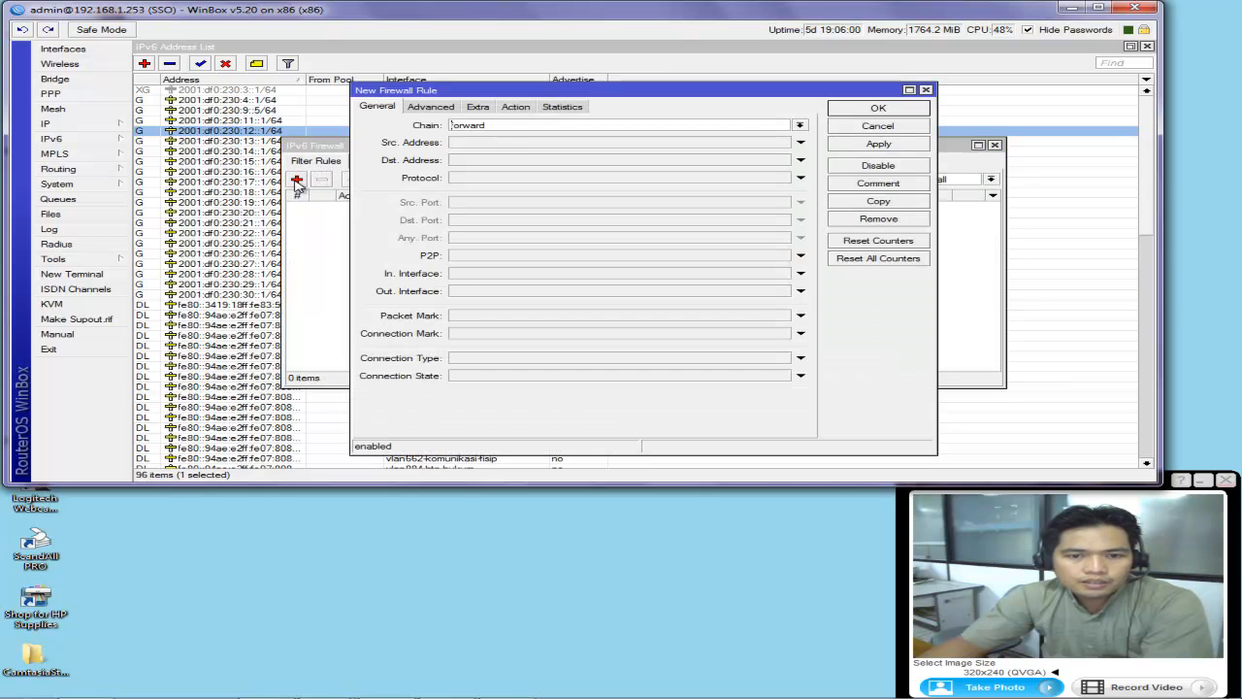
left_click(864, 131)
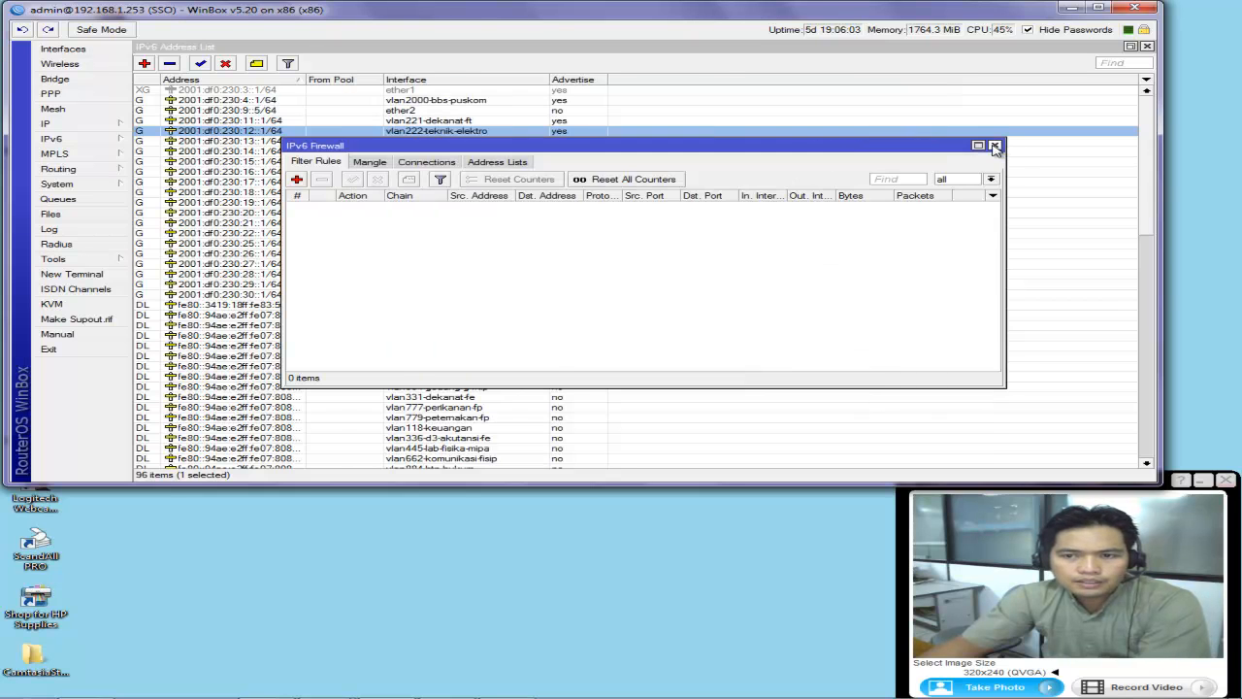
left_click(995, 145)
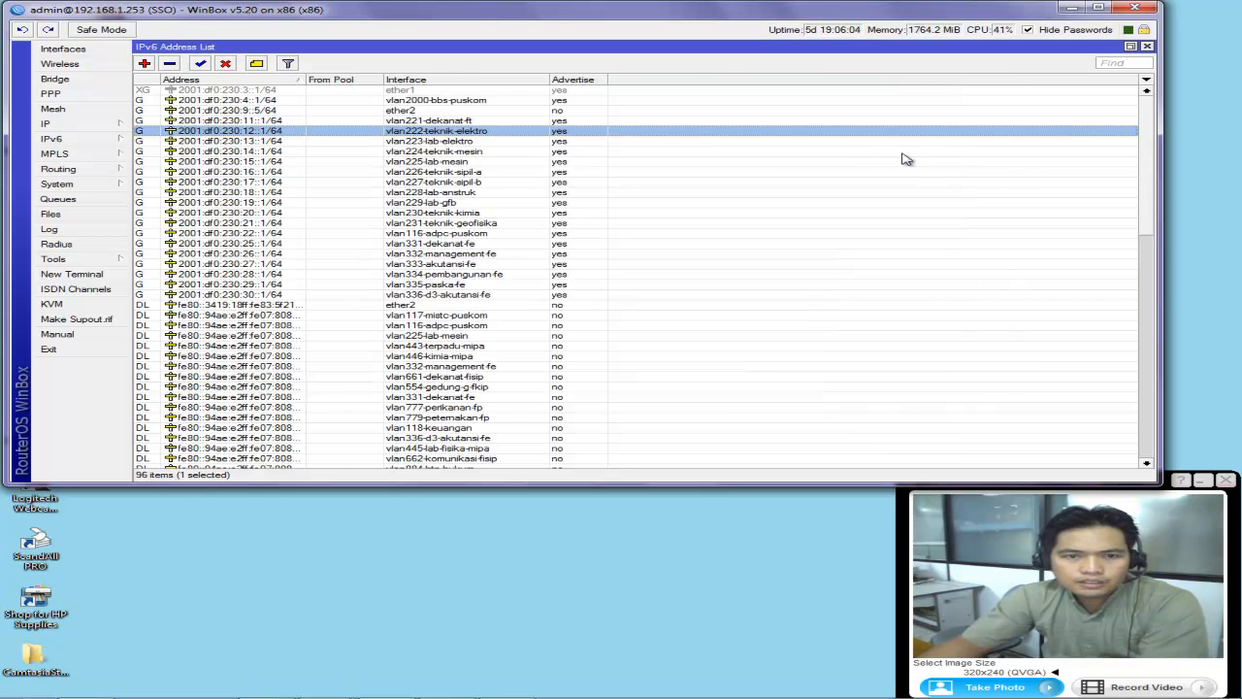
Step: Bring up the router's IPv6 route list and enlarge its window to show all routes
left_click(78, 141)
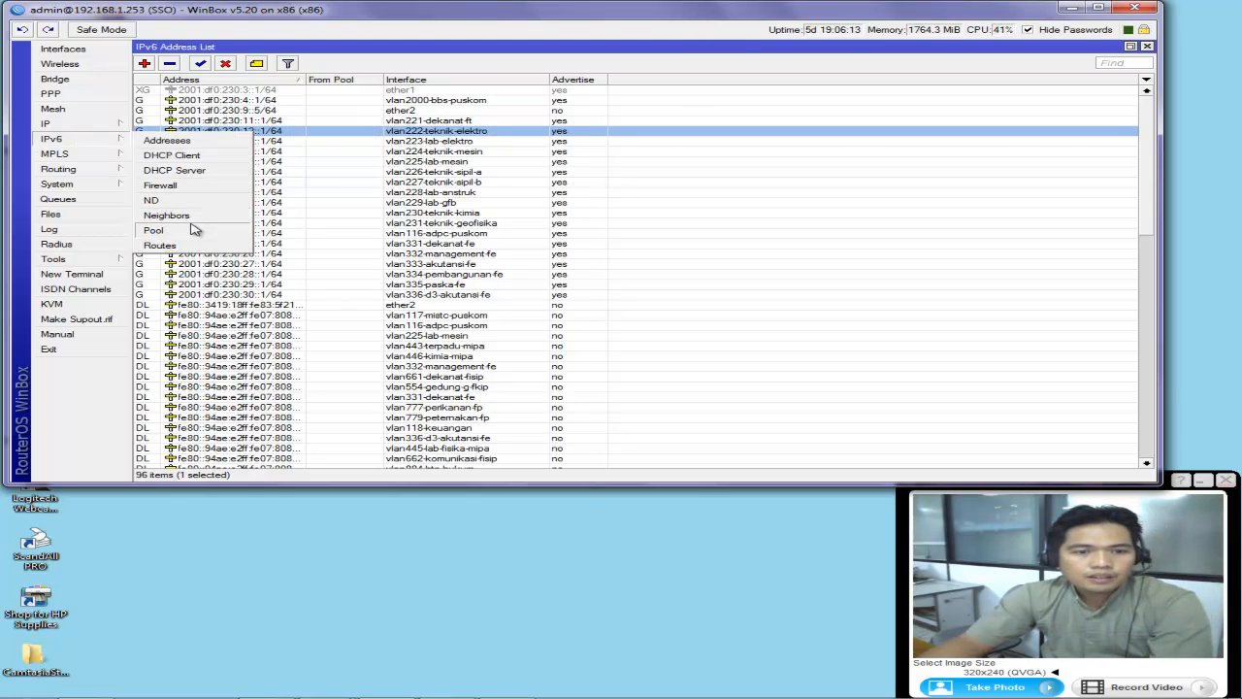
left_click(186, 245)
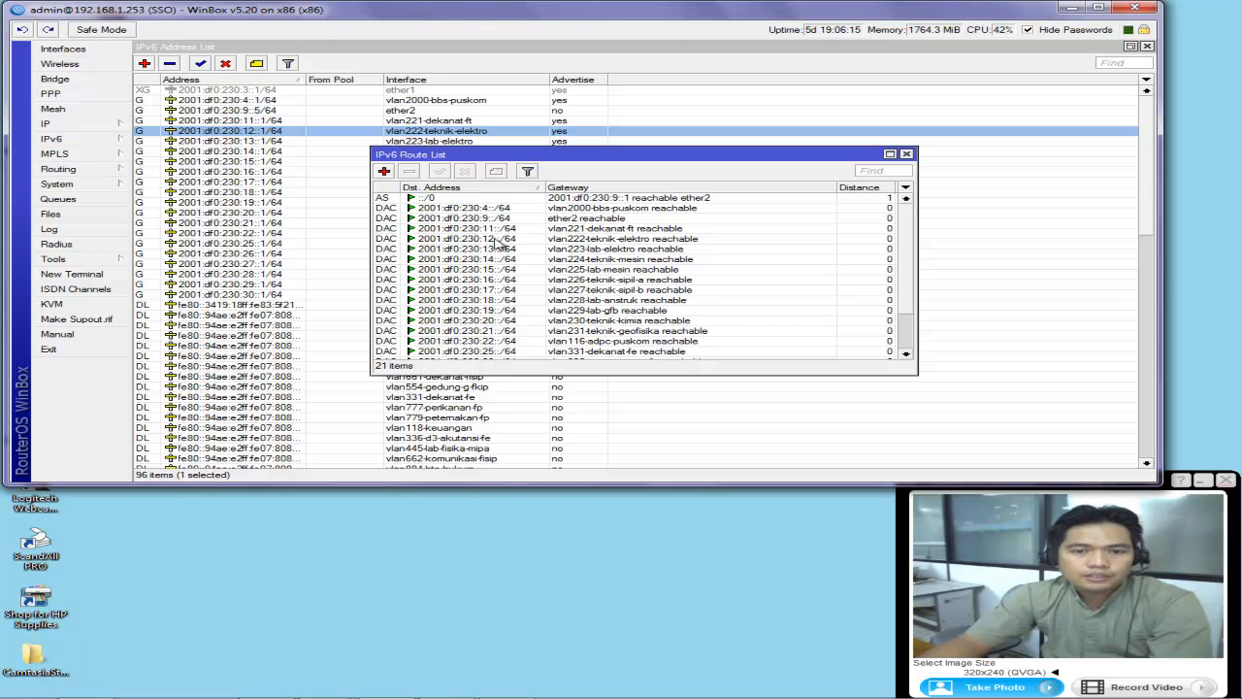
left_click_drag(915, 374, 946, 430)
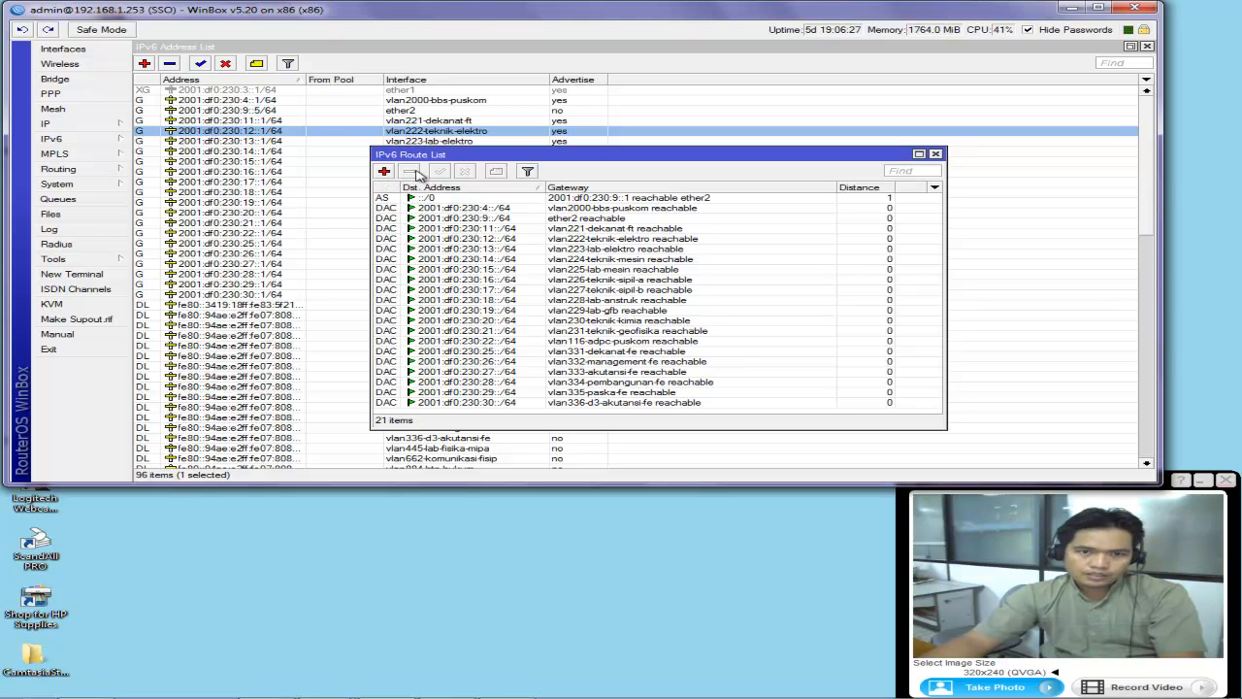
left_click_drag(368, 146, 344, 150)
Step: Inspect the destination and gateway of the ::/0 default route without saving, and close the IPv6 route and address lists
double_click(601, 201)
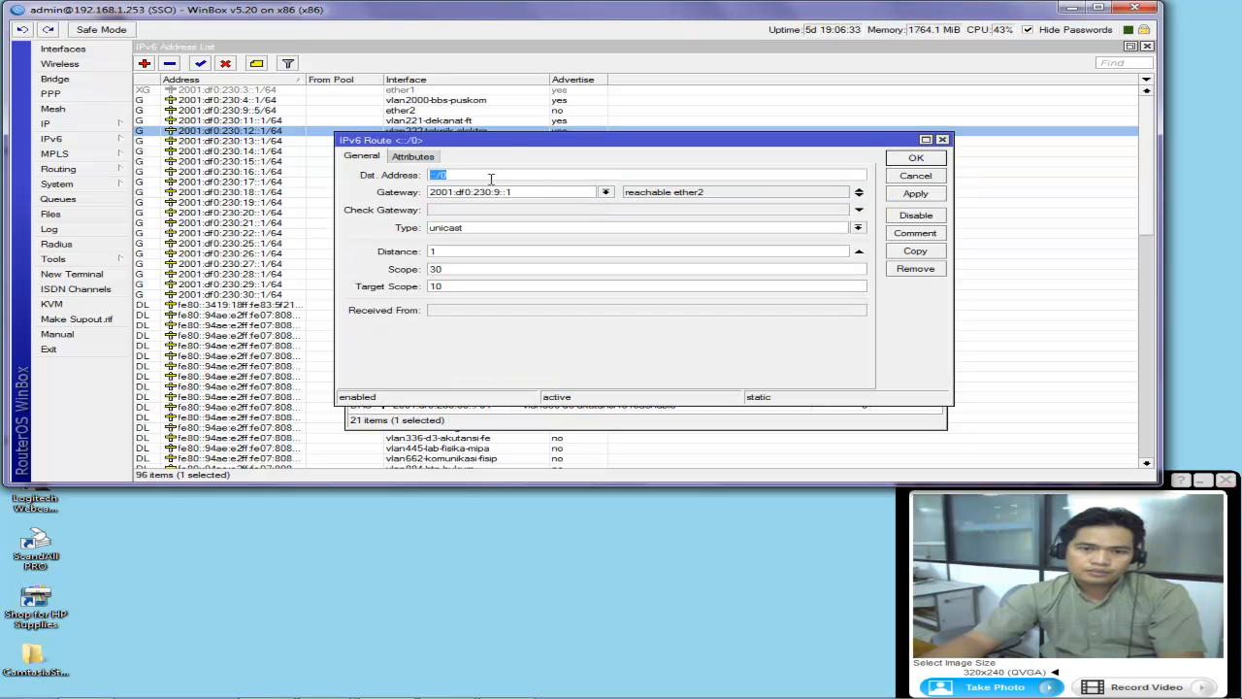
mouse_move(503, 148)
left_mouse_down()
mouse_move(520, 177)
mouse_move(499, 148)
left_mouse_up()
left_click_drag(516, 190, 423, 190)
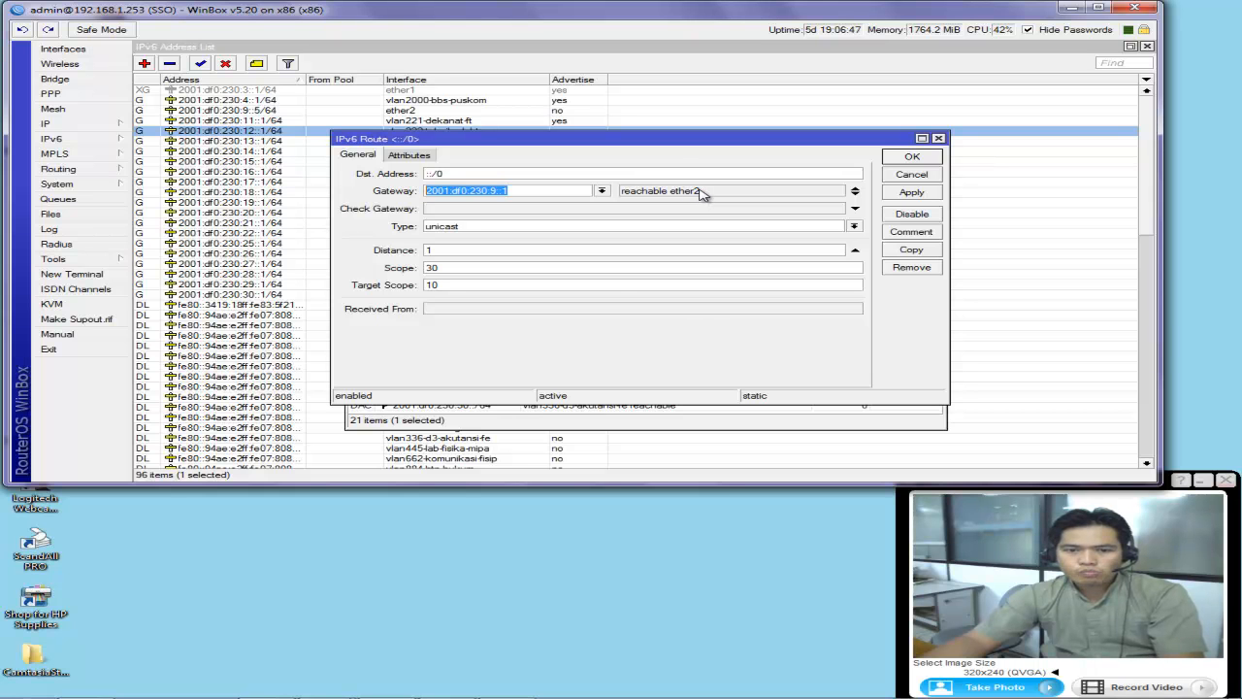
left_click(900, 181)
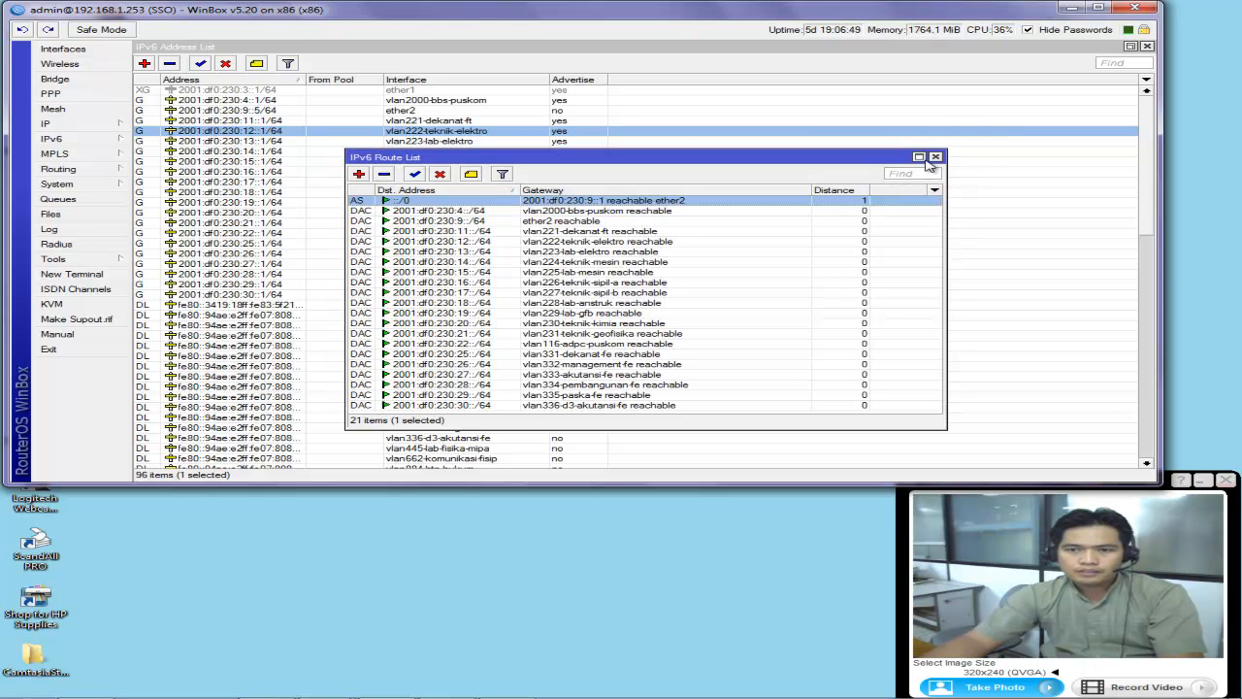
left_click(938, 161)
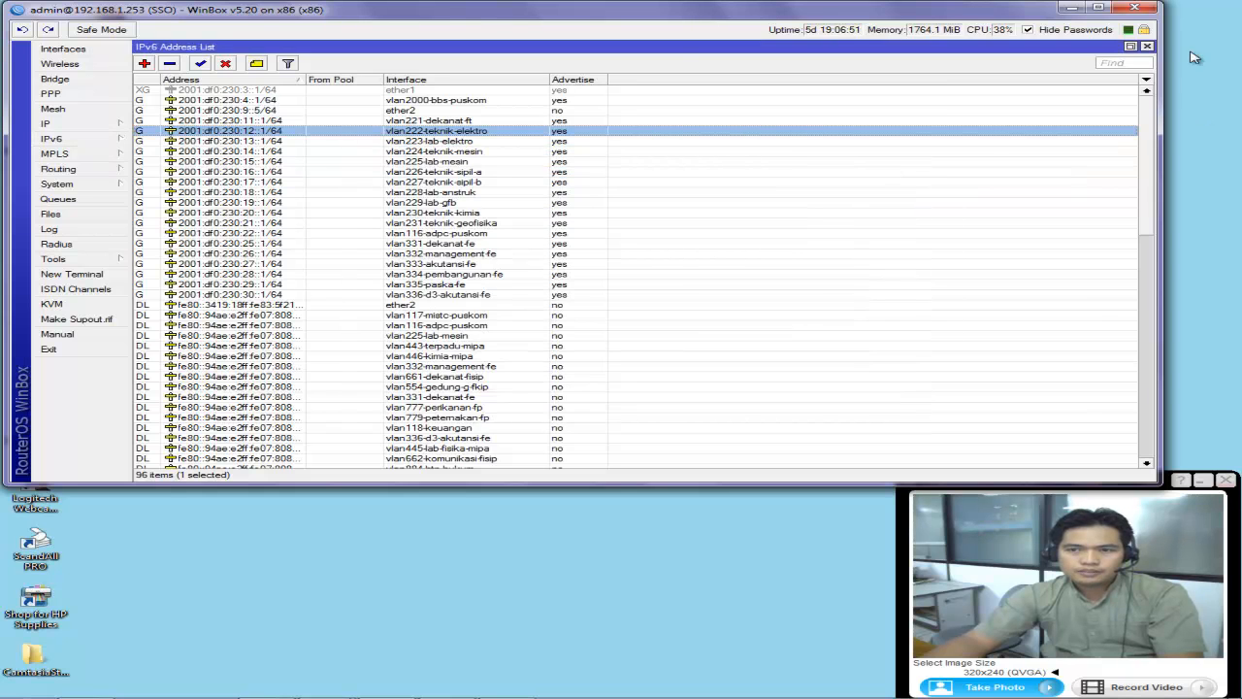
left_click(1147, 45)
Step: Bring up the IPv6 neighbor list, and widen its window and its Address and Interface columns
left_click(53, 139)
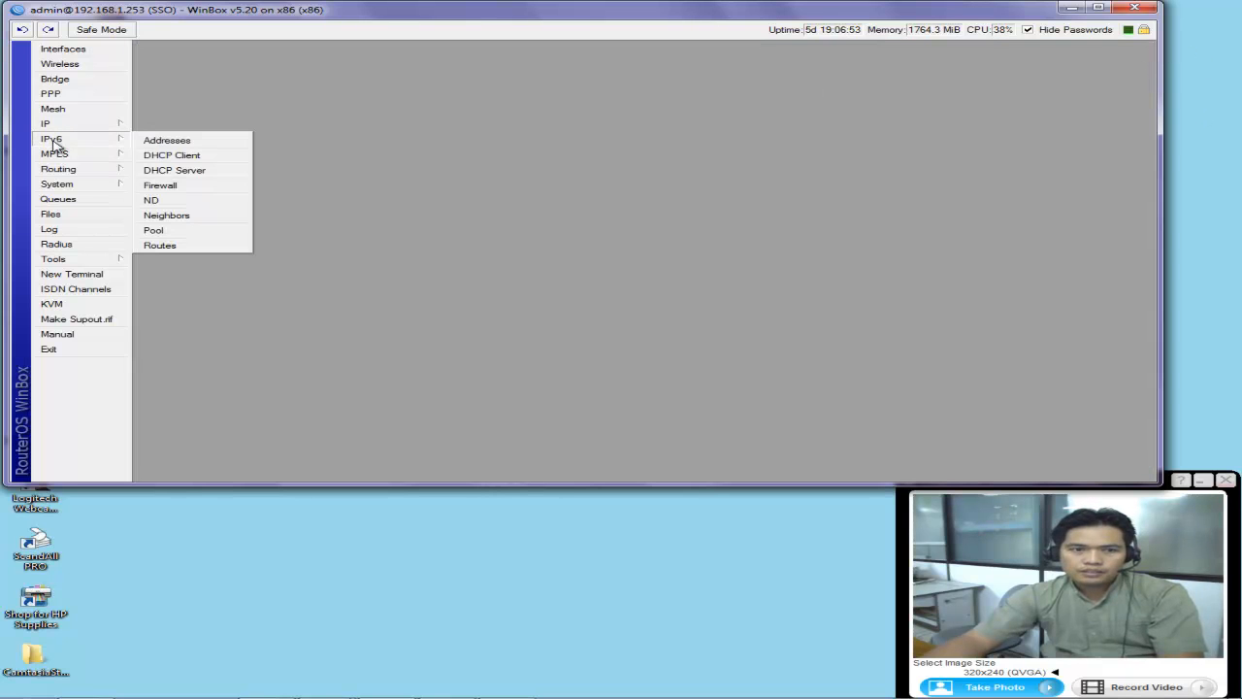
left_click(167, 217)
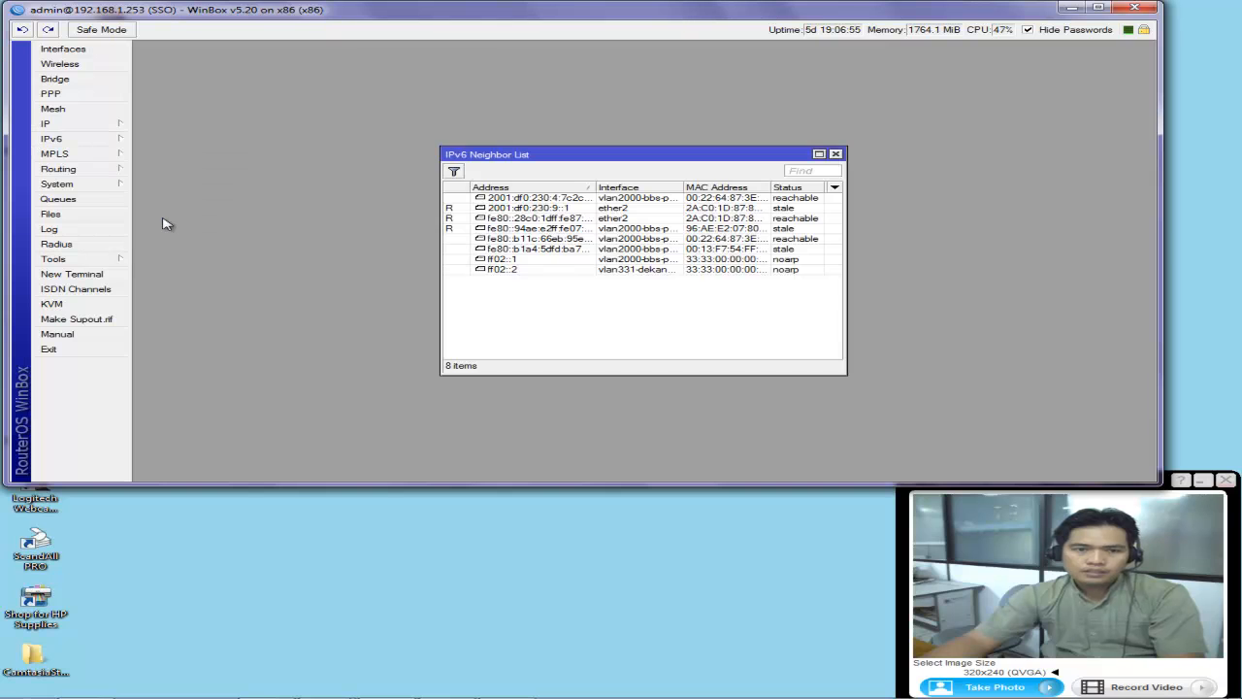
left_click_drag(848, 241, 989, 242)
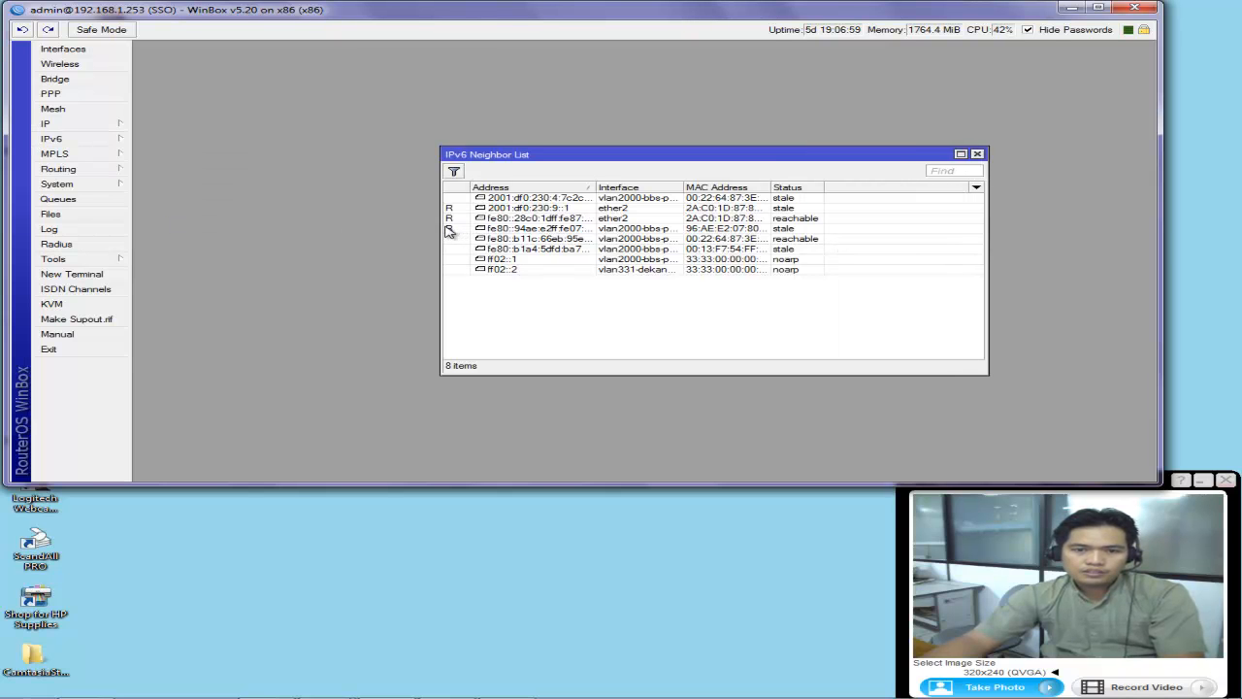
left_click_drag(438, 226, 253, 215)
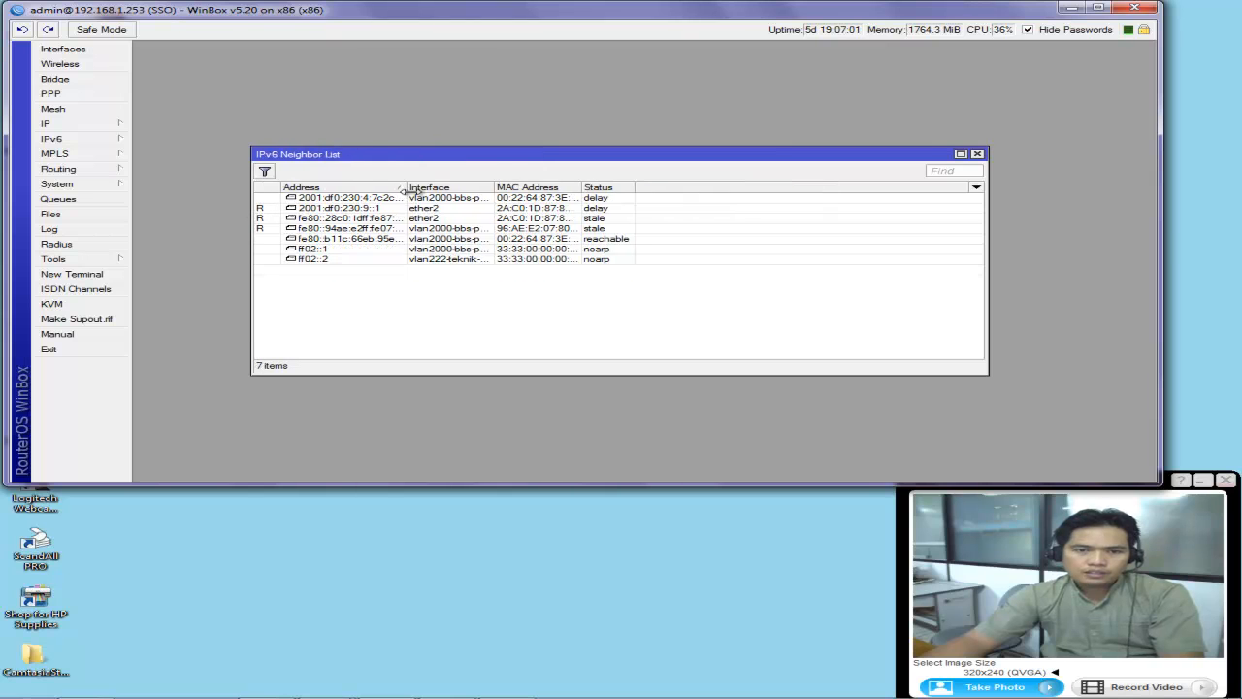
left_click_drag(405, 187, 452, 189)
left_click_drag(540, 187, 636, 198)
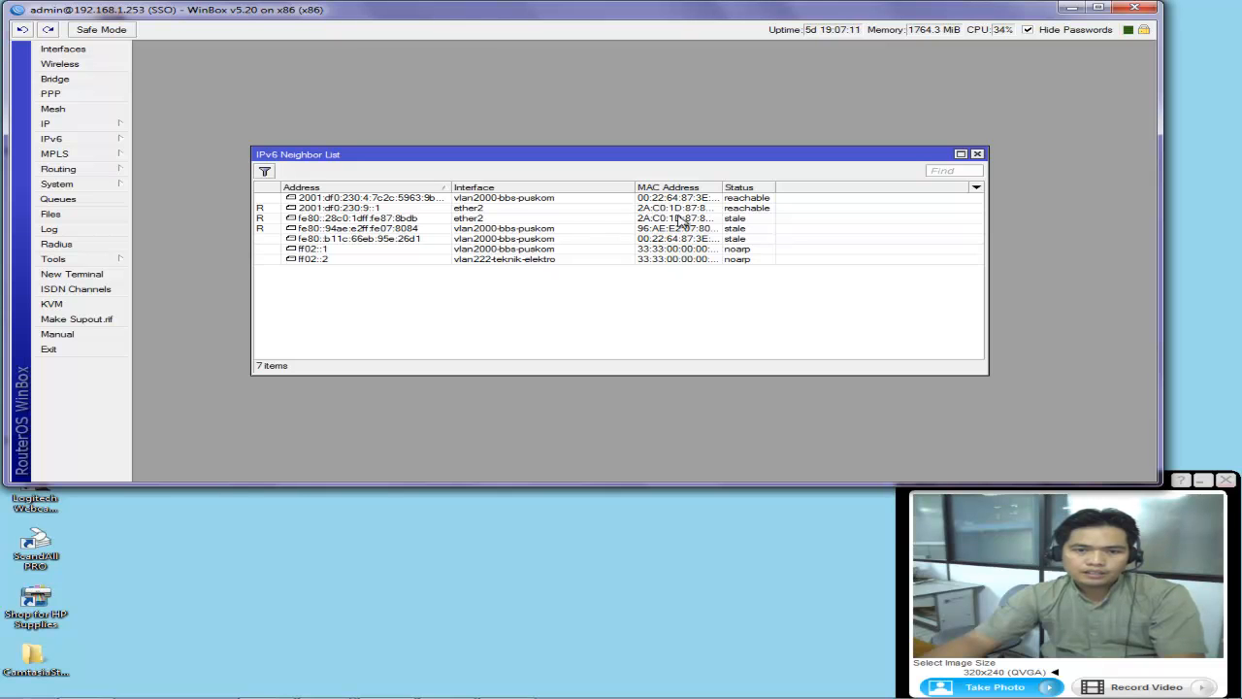
Step: Go through the IPv6 neighbor entries one by one, including the status of ff02::1, and close the list
left_click(424, 200)
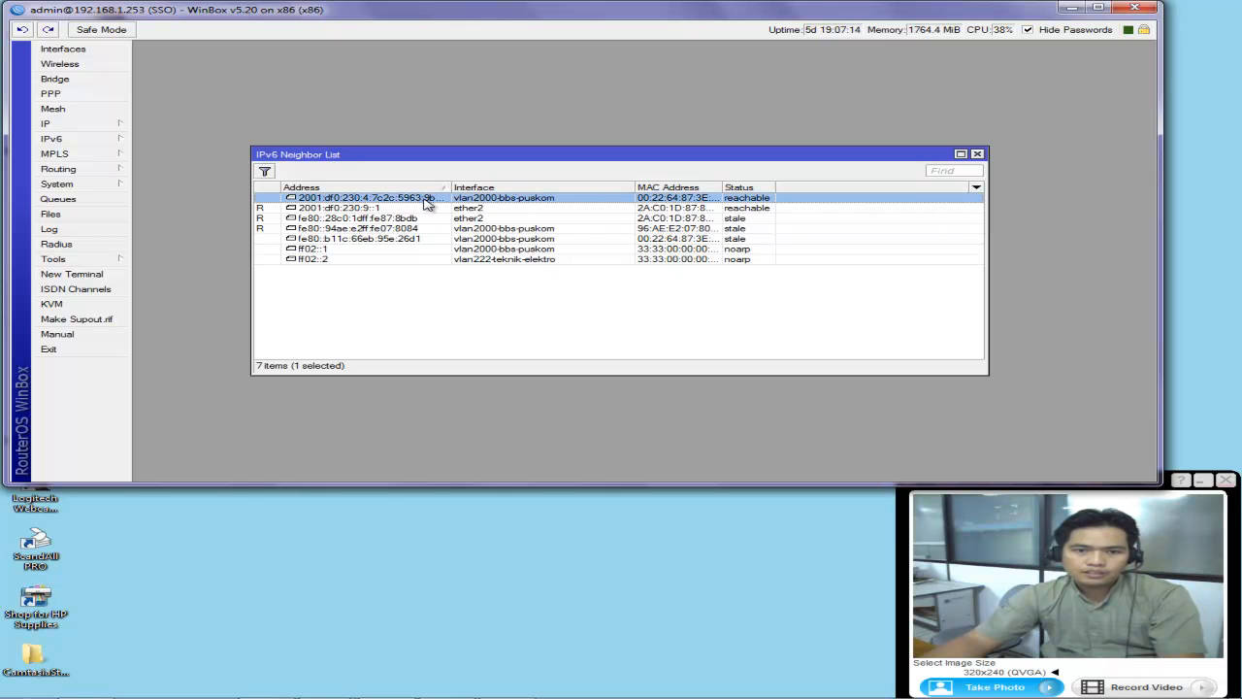
left_click(372, 209)
left_click(374, 219)
left_click(380, 231)
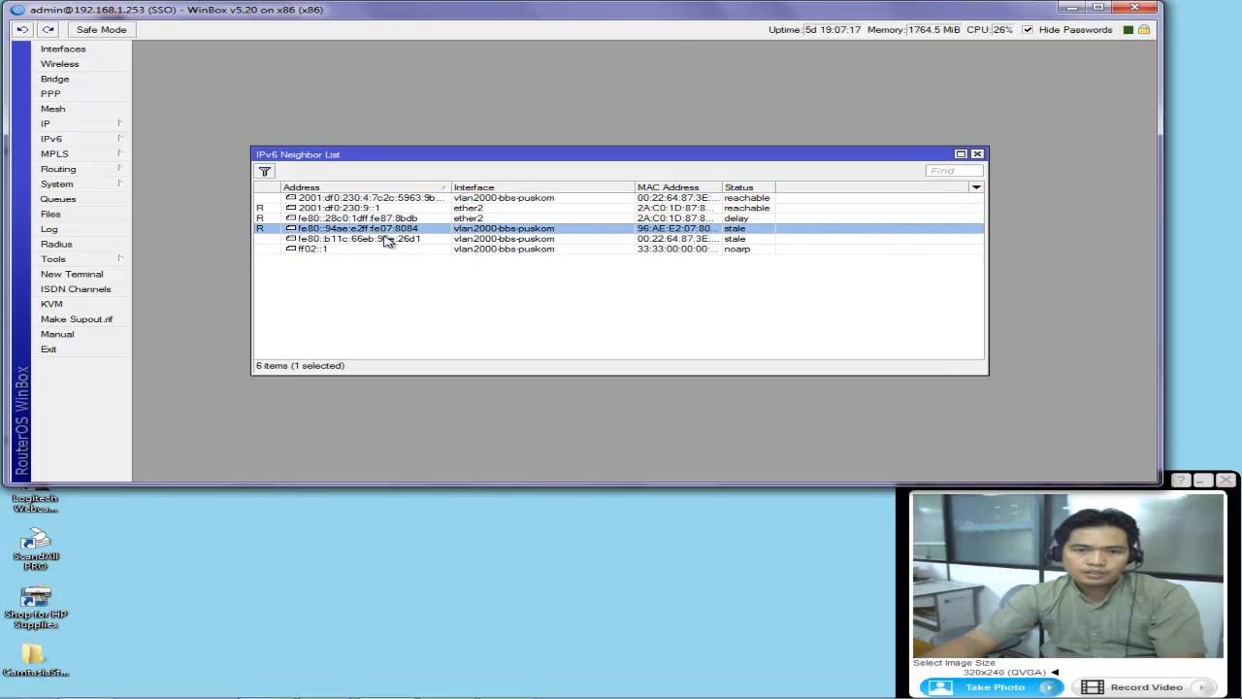
left_click(385, 240)
left_click(433, 250)
left_click(733, 250, "ctrl")
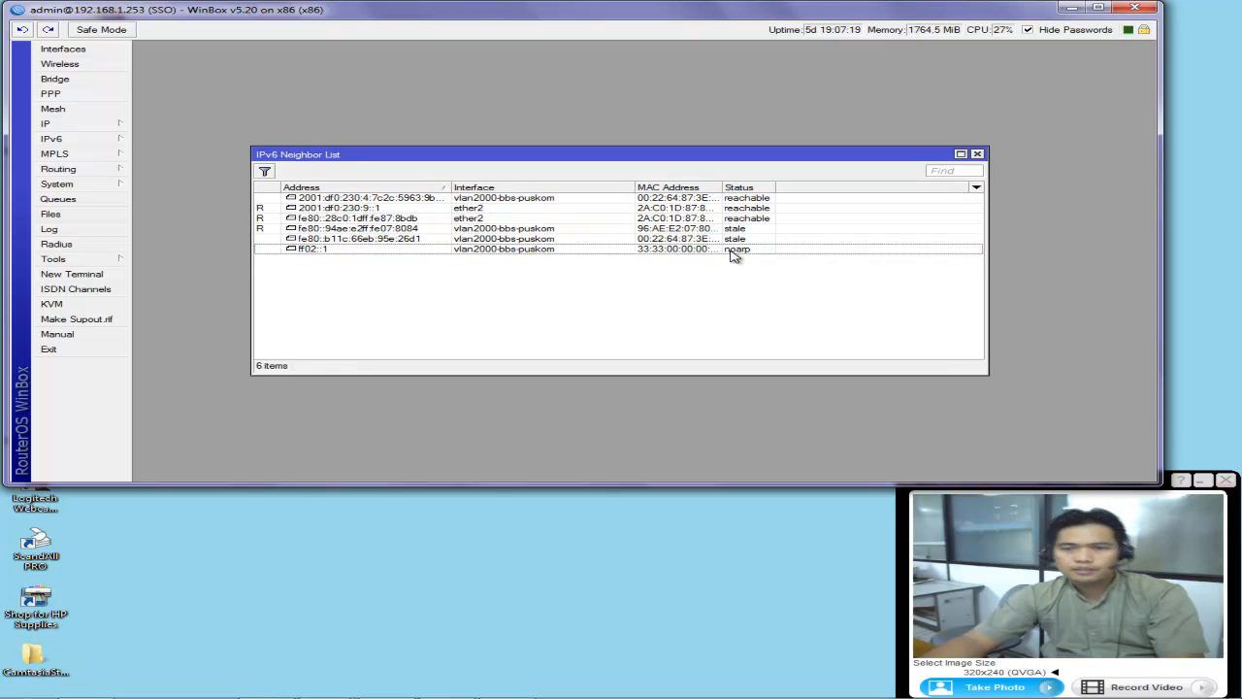
left_click(977, 155)
left_click(85, 140)
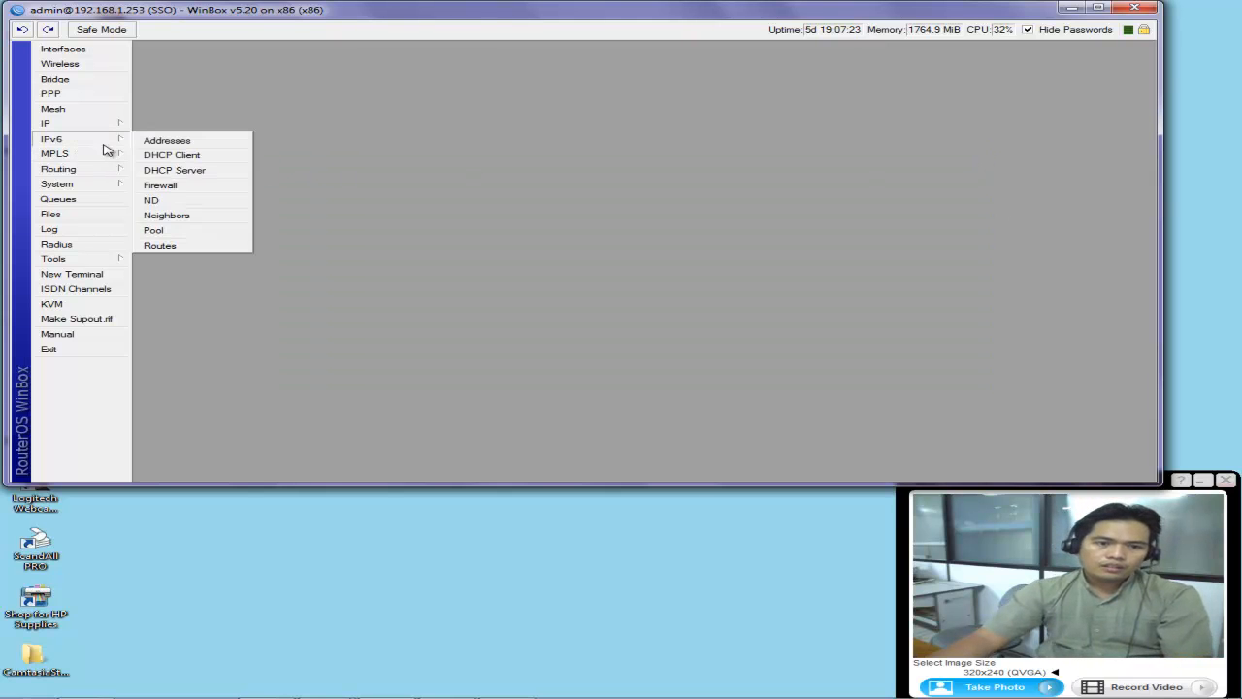
left_click(521, 229)
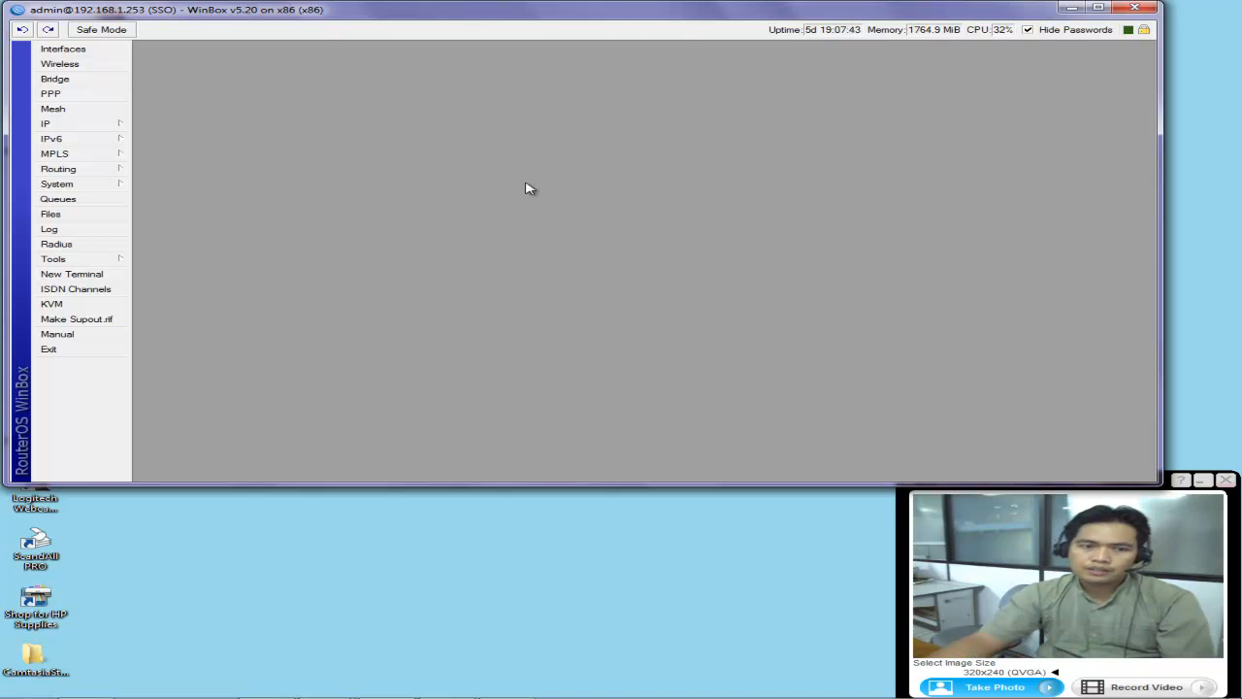
Step: Open a new terminal on the router, and switch to a Windows Command Prompt launched with cmd
left_click(110, 276)
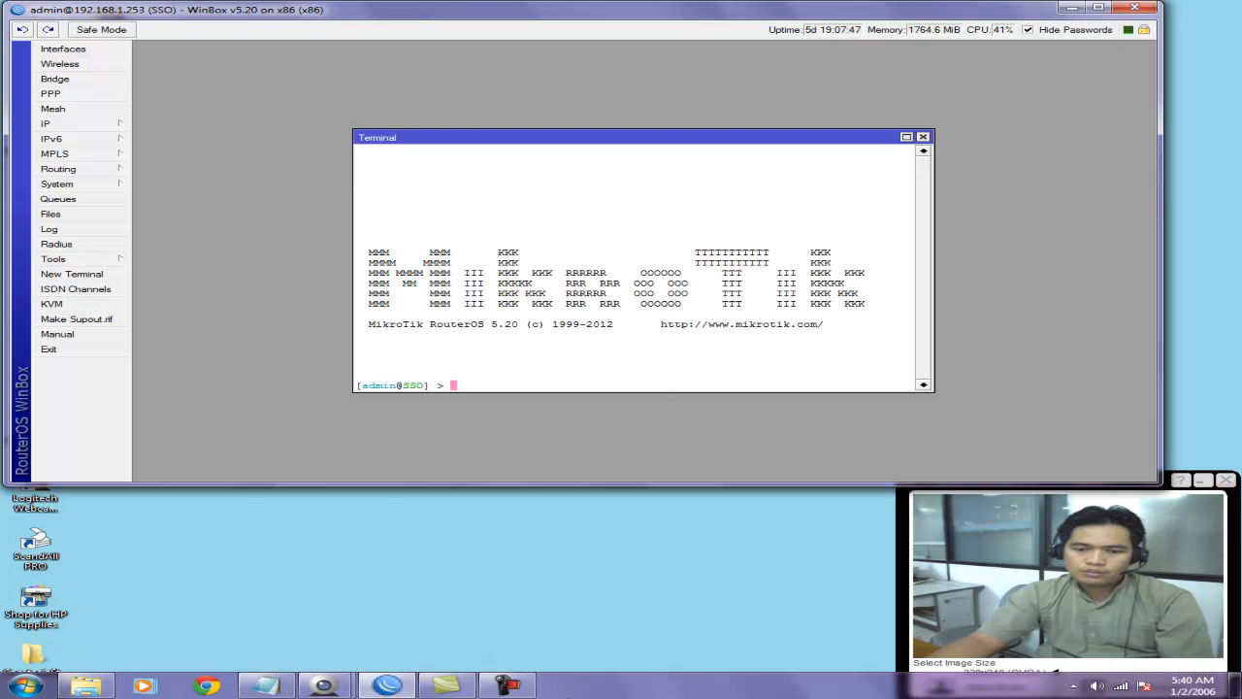
key("super")
left_click(77, 648)
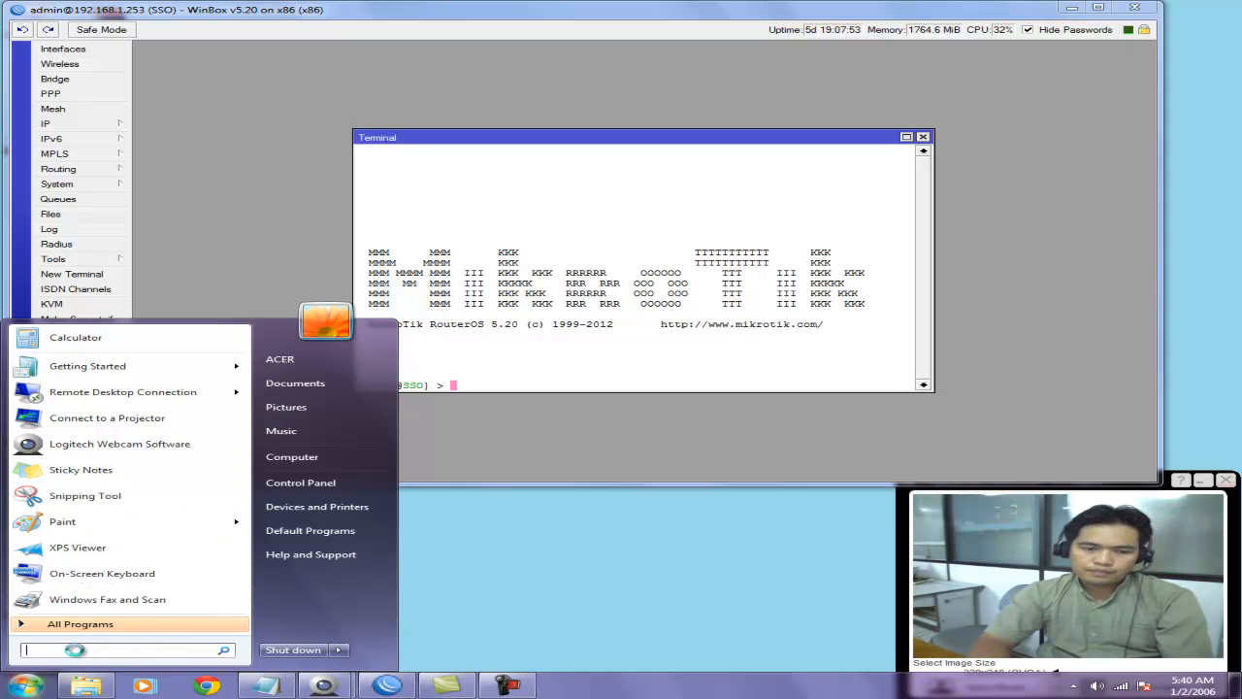
type("cmd")
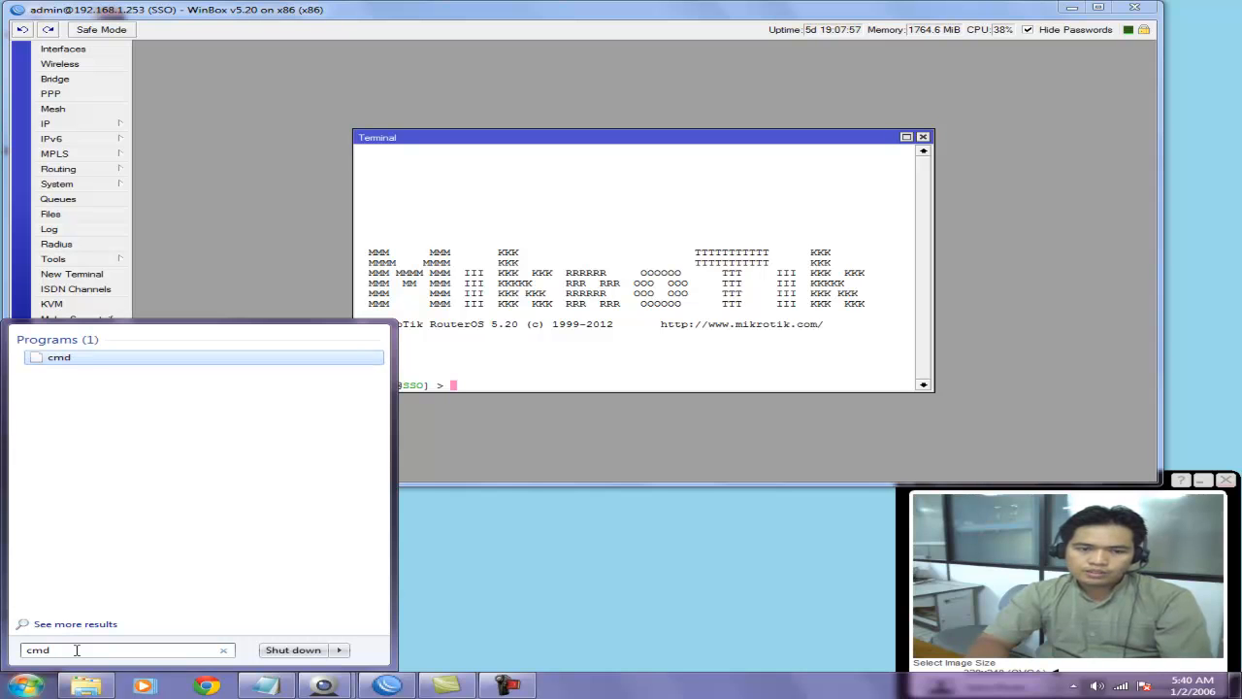
key("Escape")
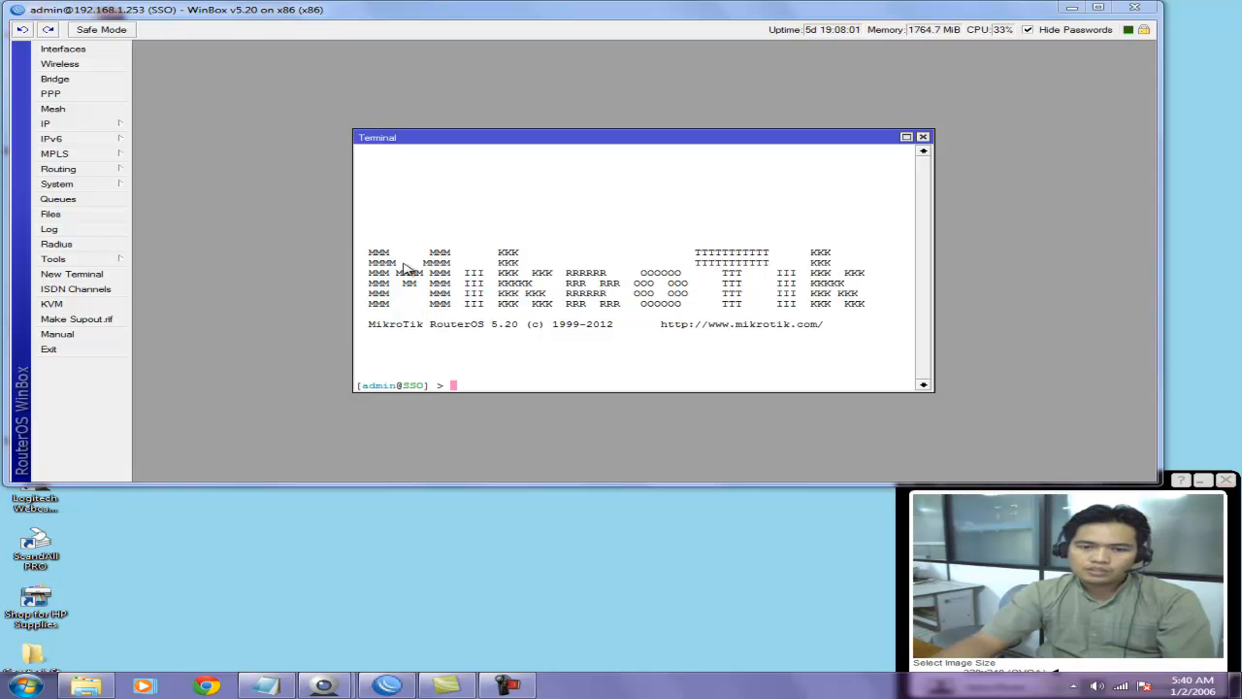
left_click(25, 685)
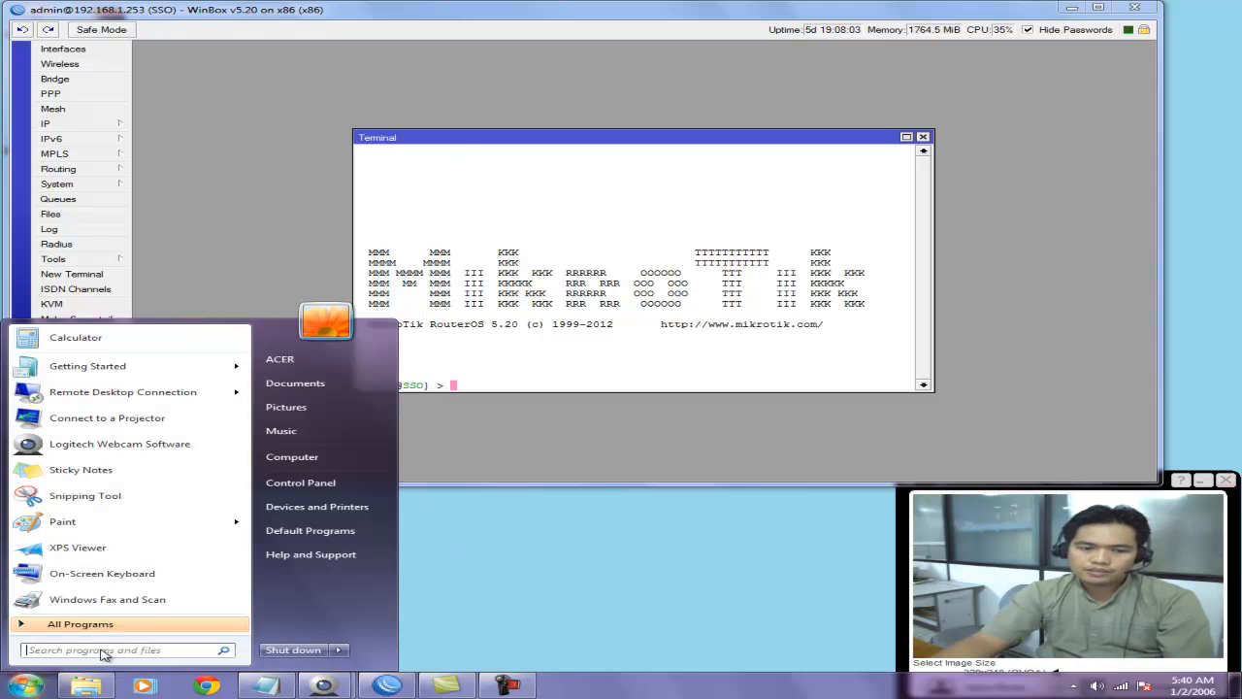
left_click(579, 242)
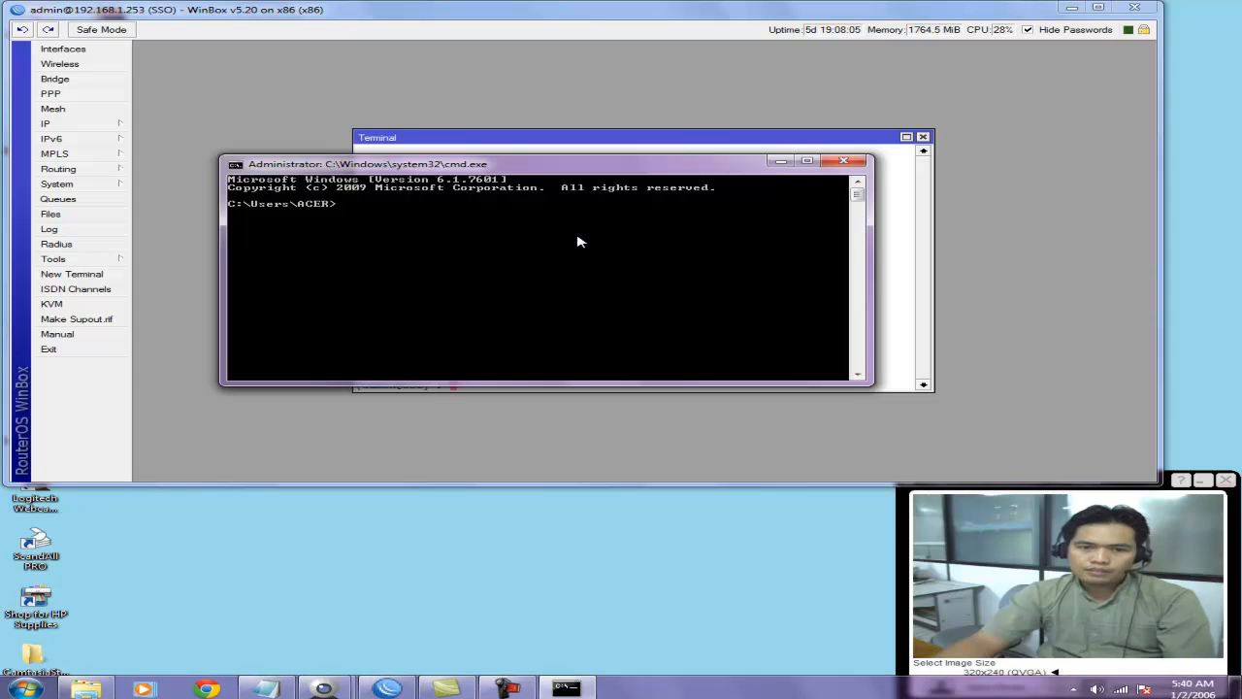
type("nslookup")
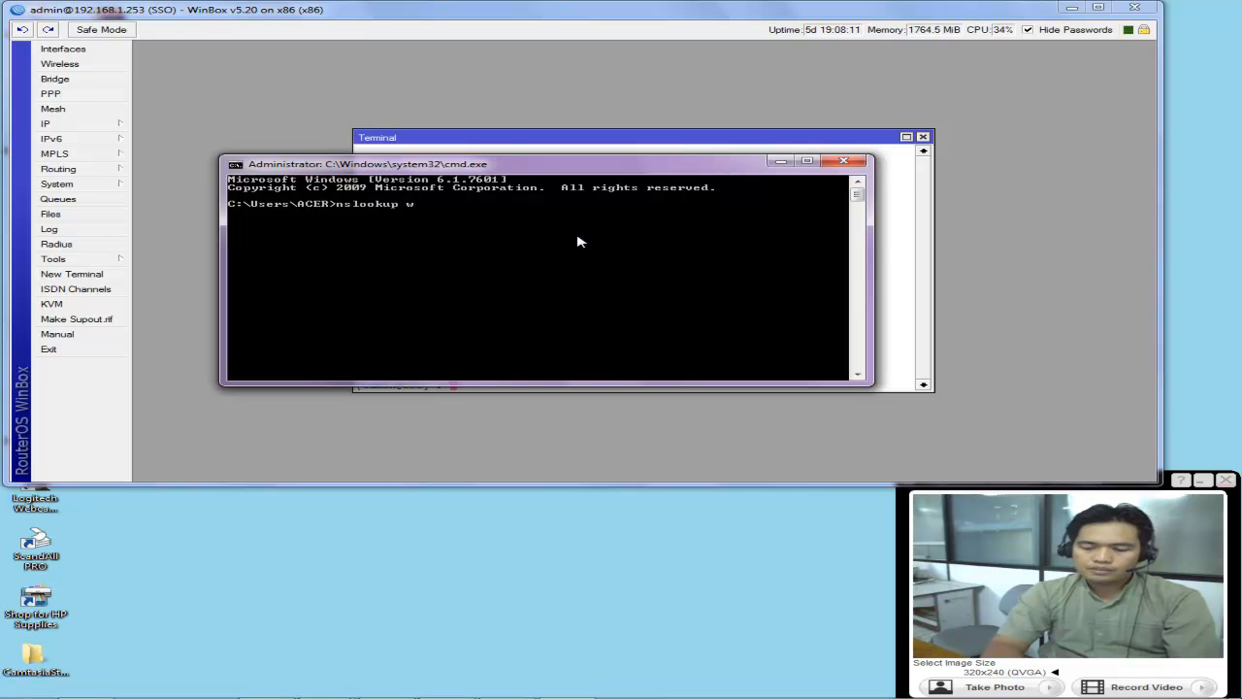
type("www.kame.net")
key("Return")
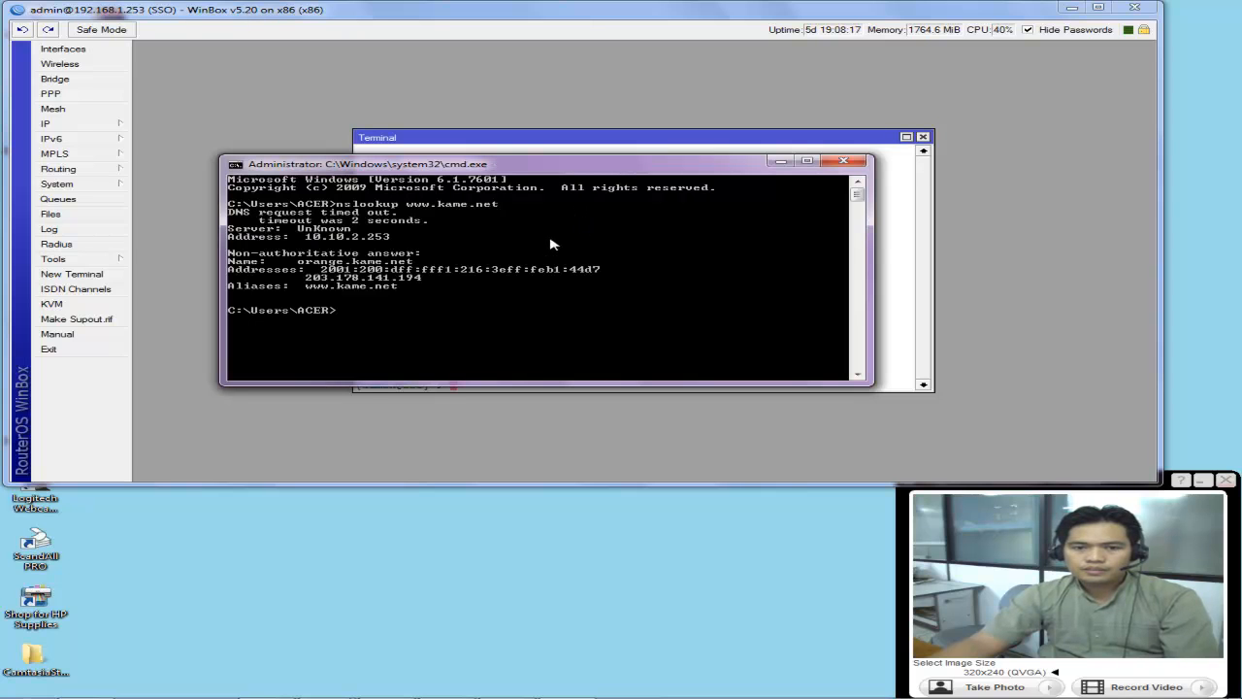
right_click(548, 277)
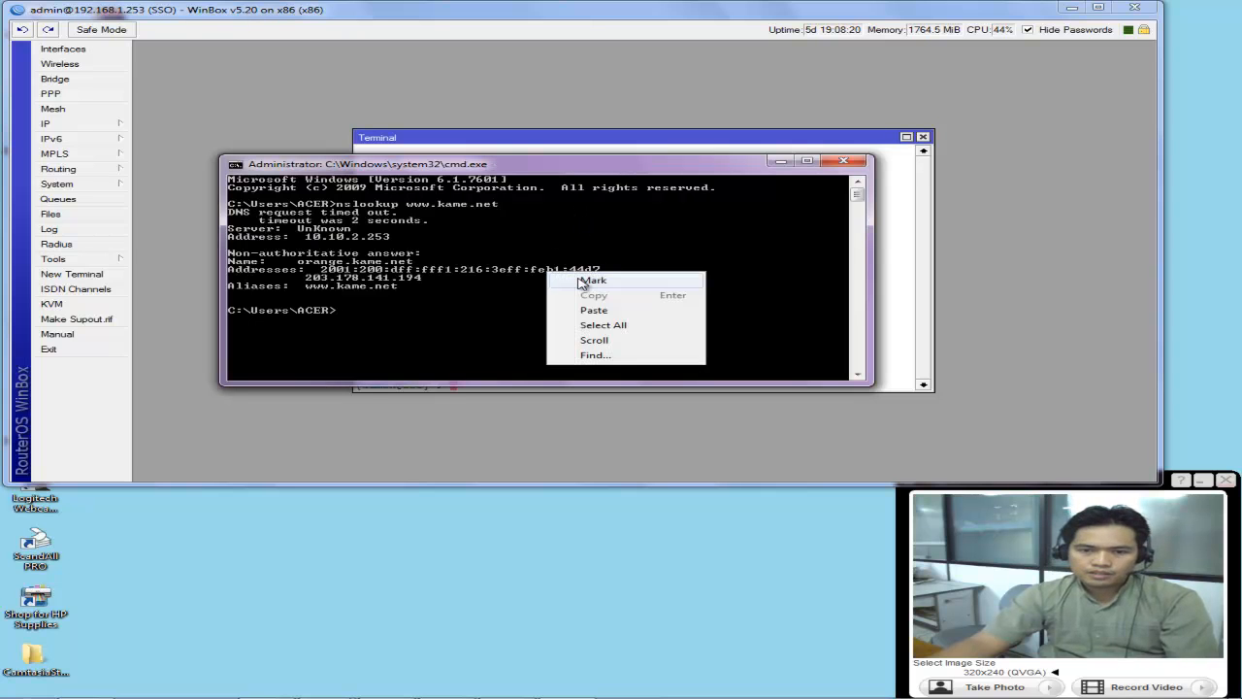
left_click(586, 281)
left_click_drag(323, 272, 599, 276)
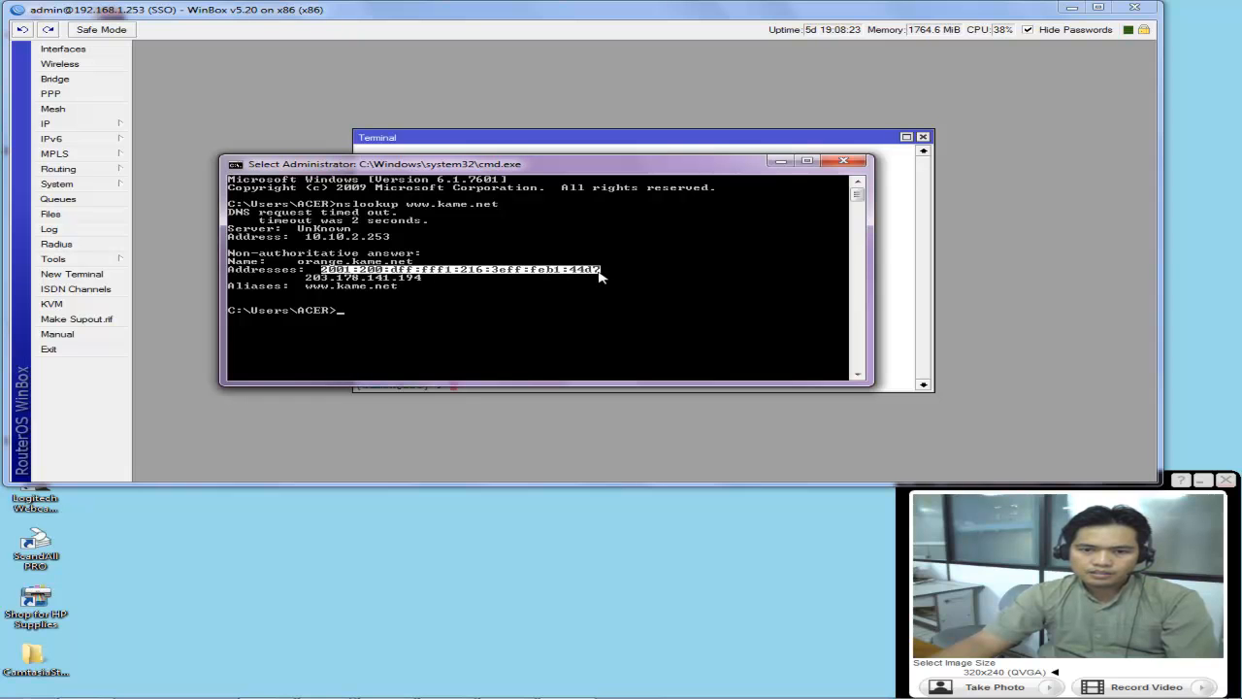
right_click(639, 175)
mouse_move(734, 276)
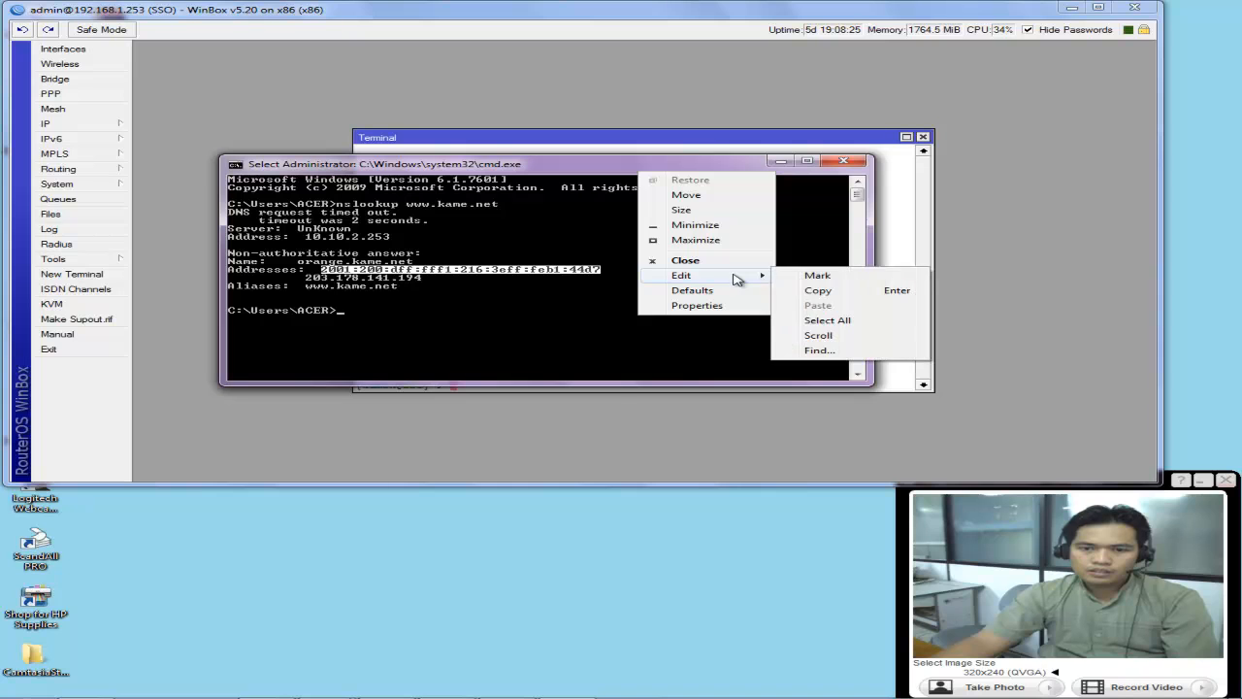
left_click(840, 292)
left_click(783, 162)
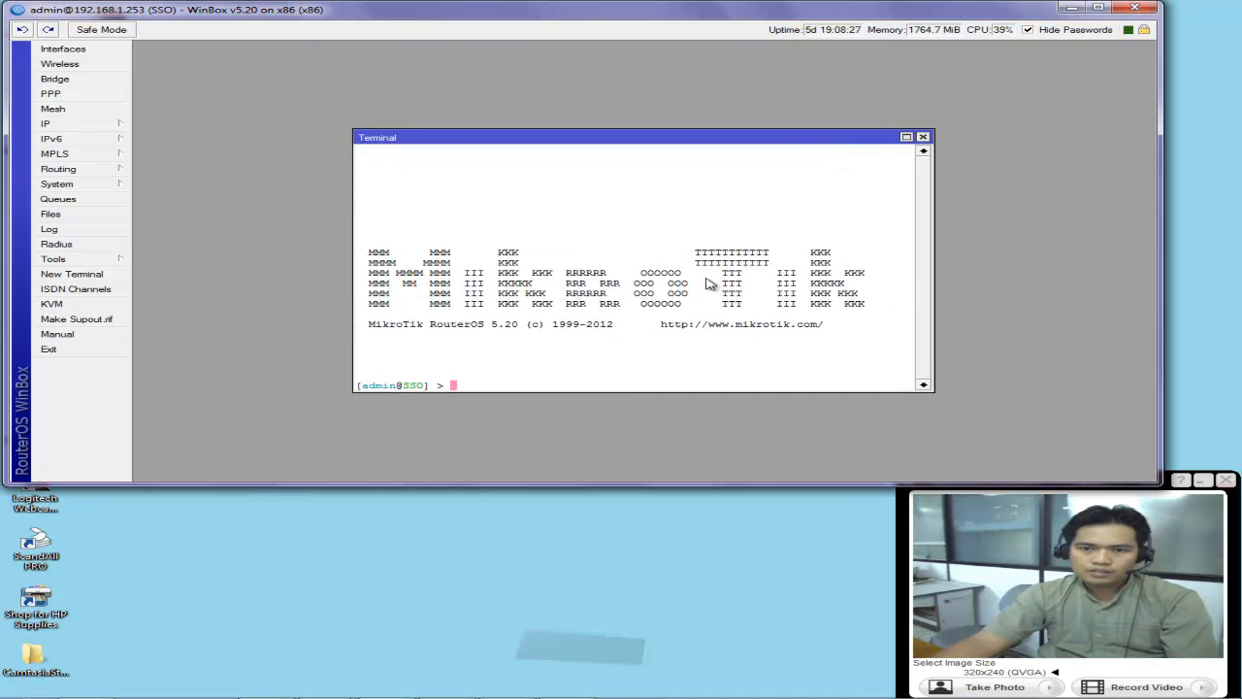
Step: Ping the copied address 2001:200:dff:fff1:216:3eff:feb1:44d7 from the router terminal, and stop the ping after several replies
type("ping")
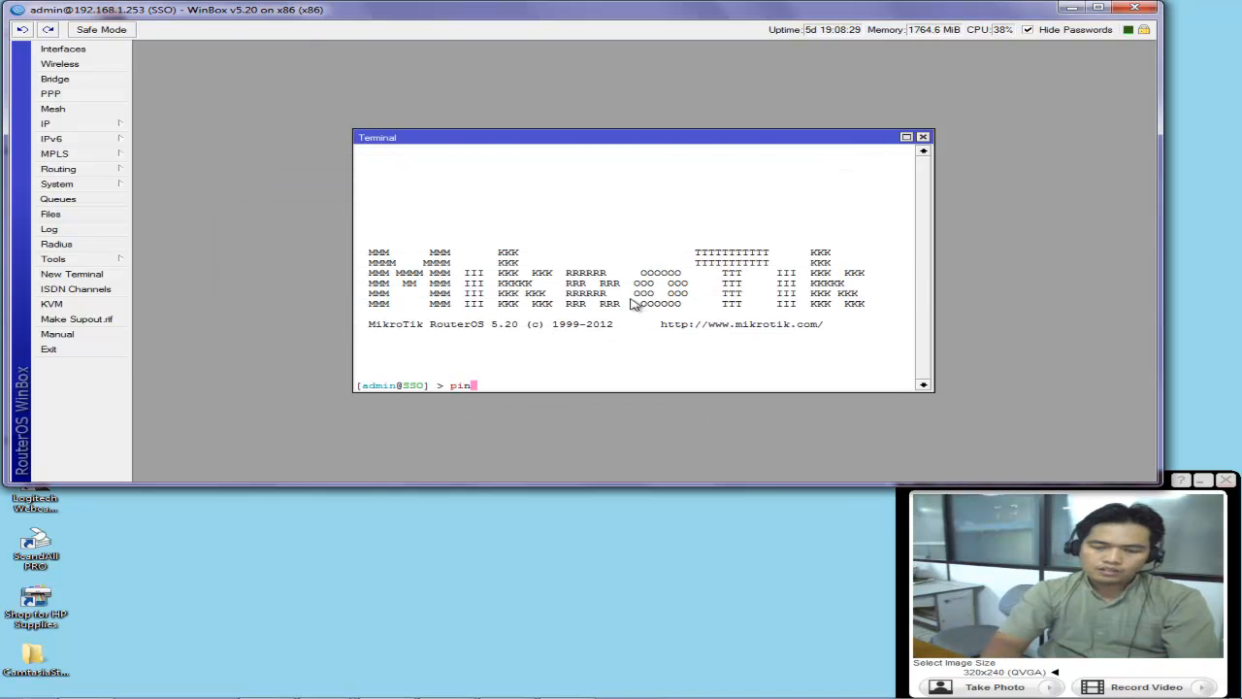
right_click(668, 231)
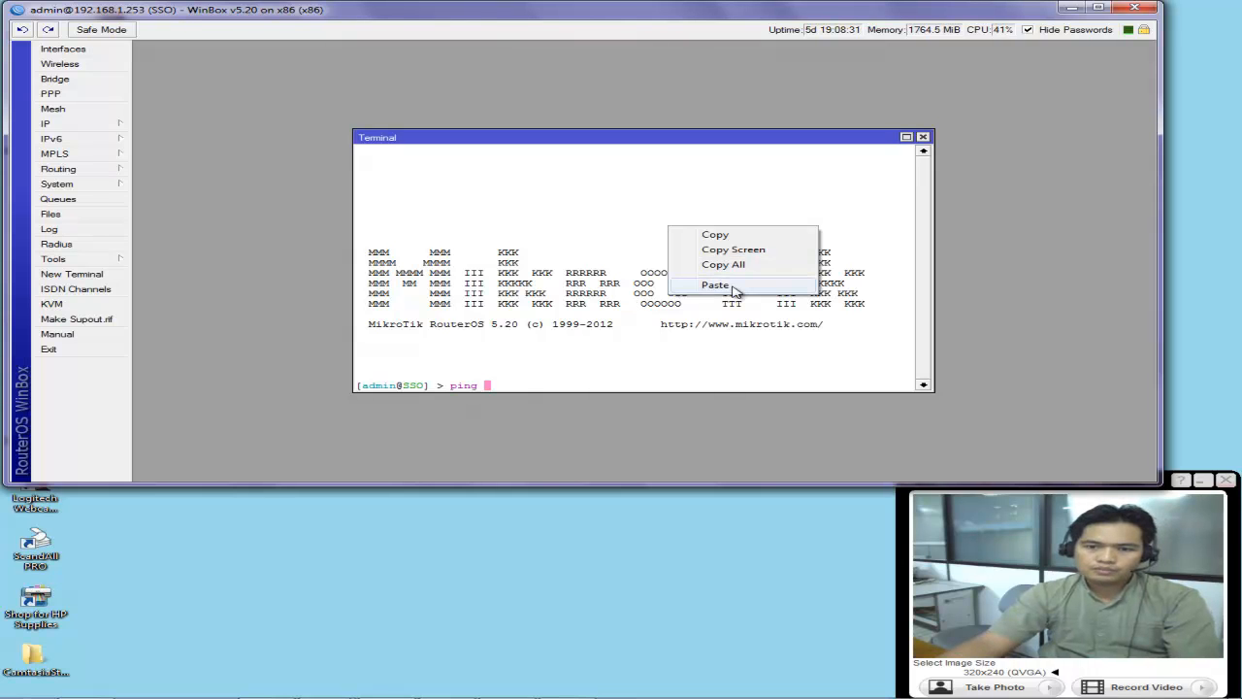
left_click(728, 288)
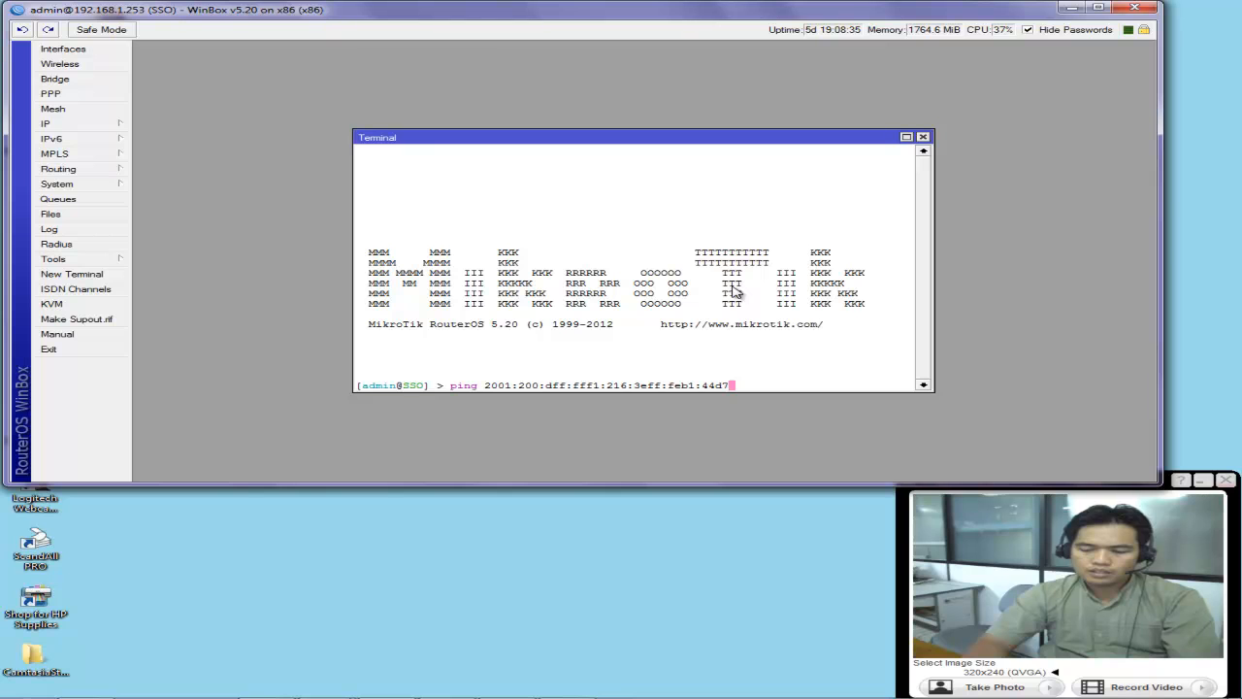
key("Return")
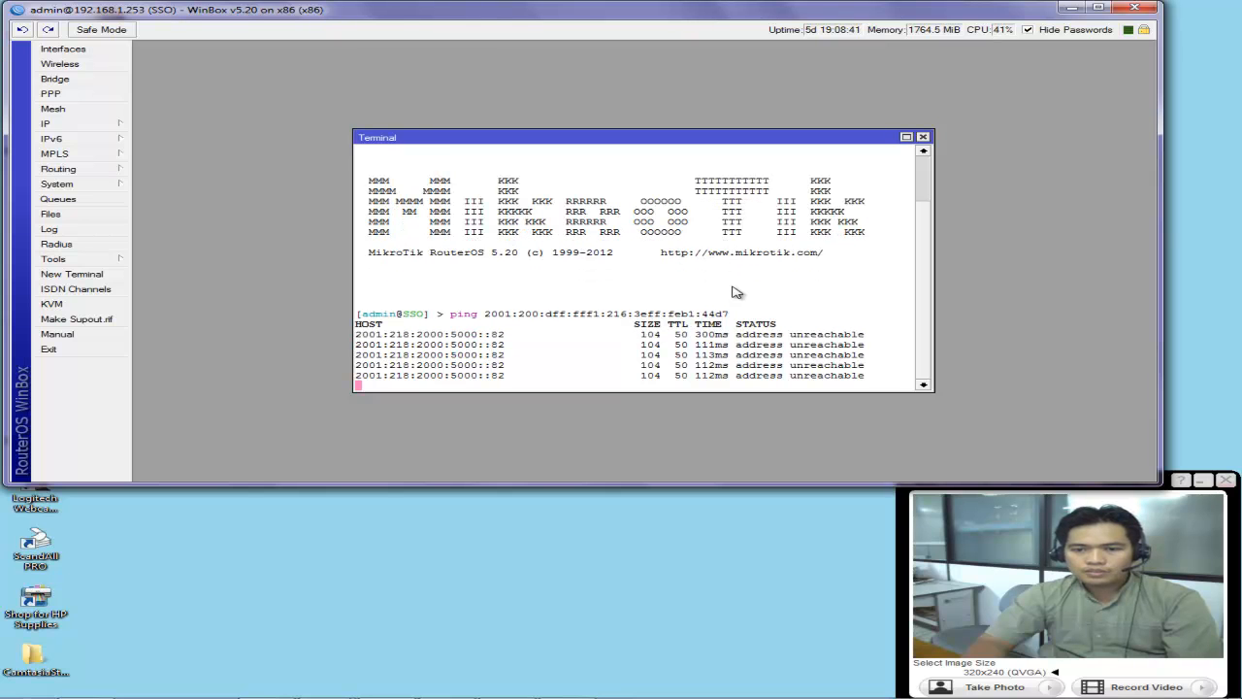
key("ctrl+c")
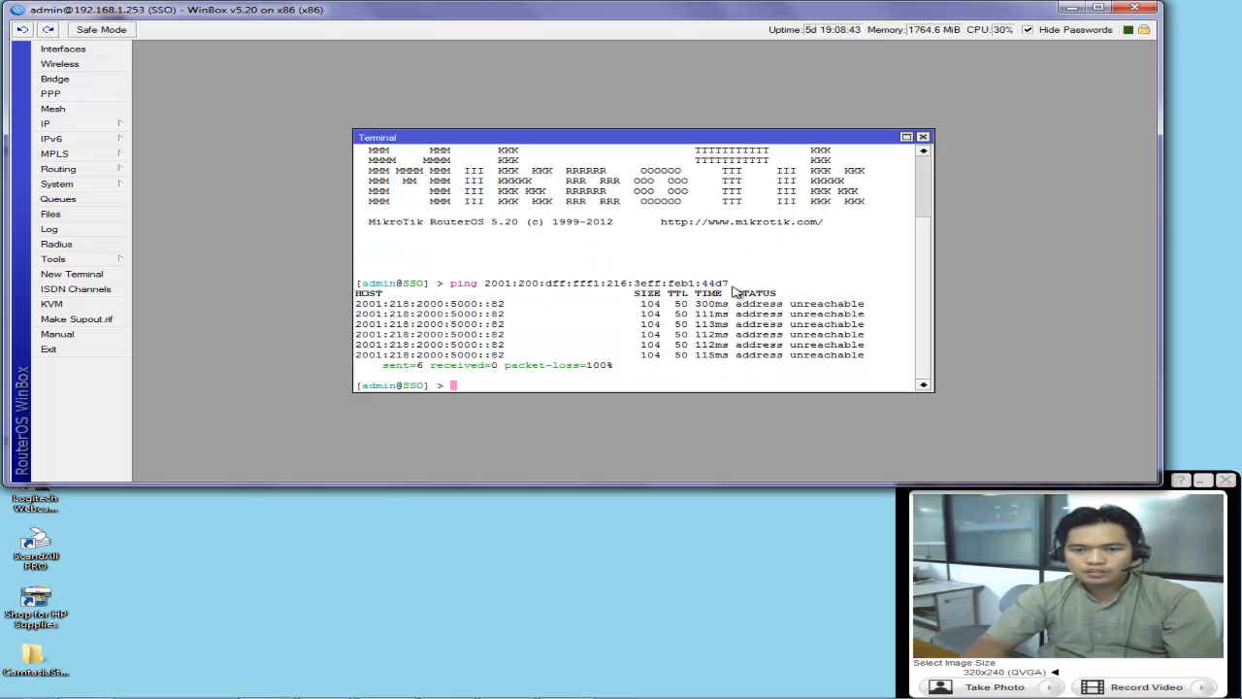
Step: Trace the route to 2001:200:dff:fff1:216:3eff:feb1:44d7 from the router terminal with tool traceroute, and highlight the listed hops
right_click(707, 188)
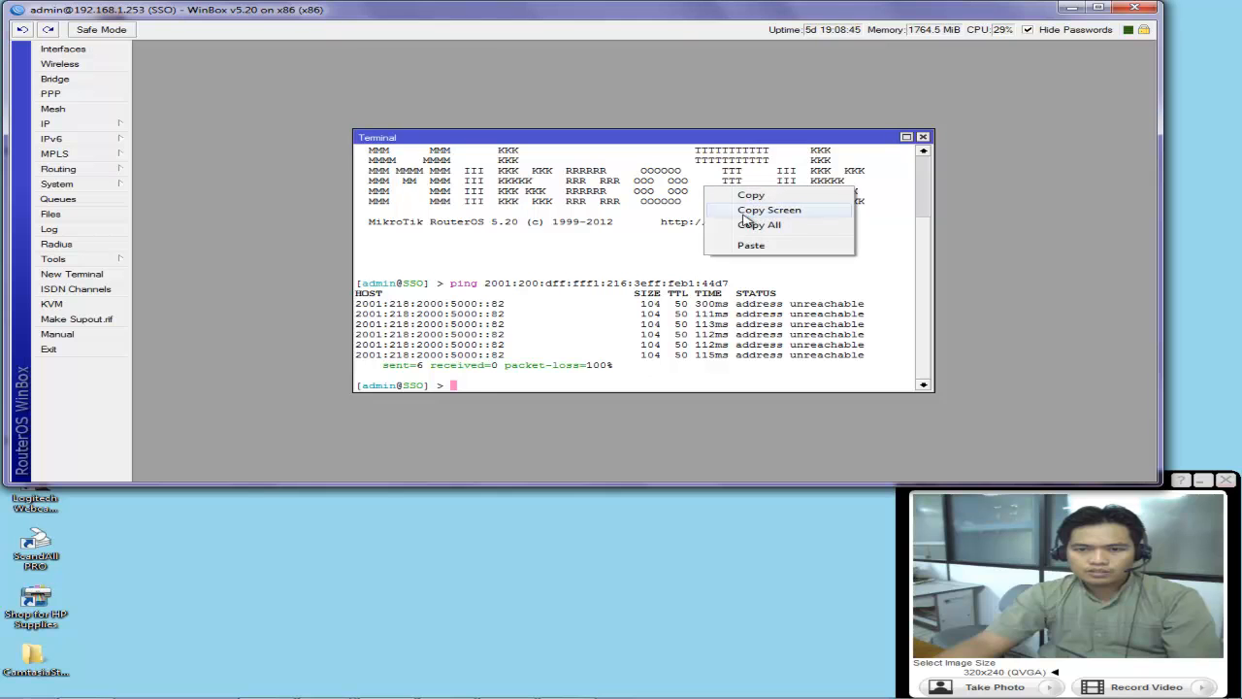
left_click(752, 246)
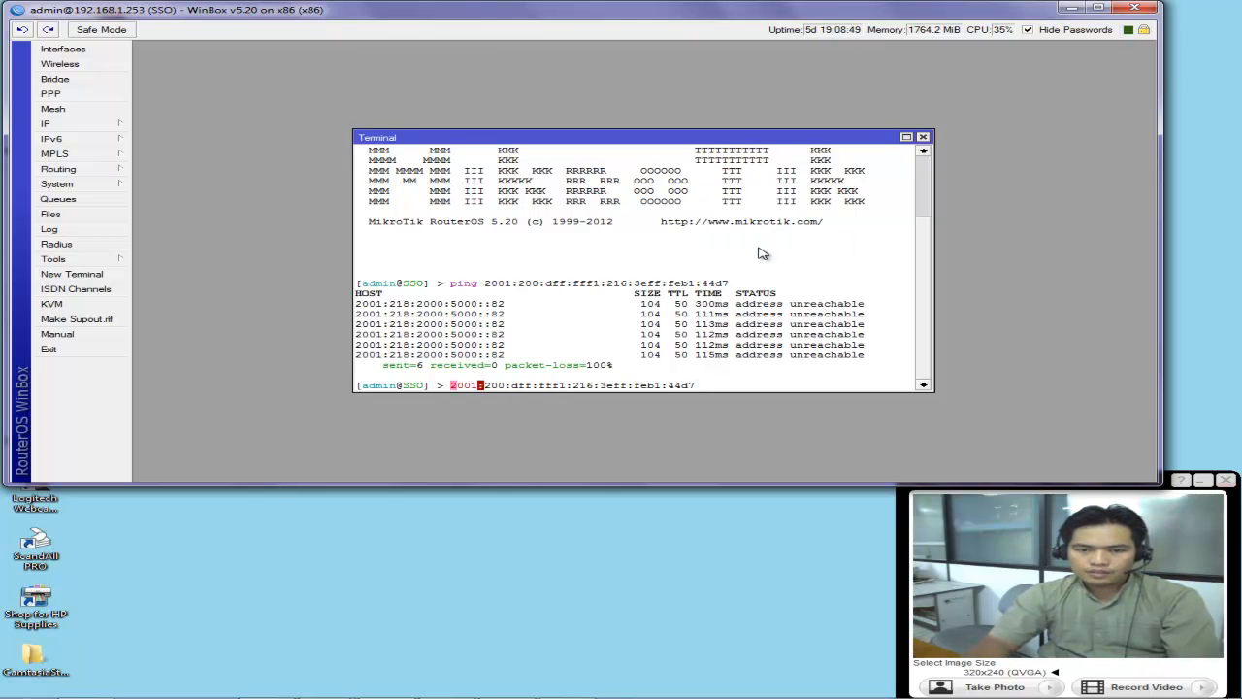
key("Home")
type("interface")
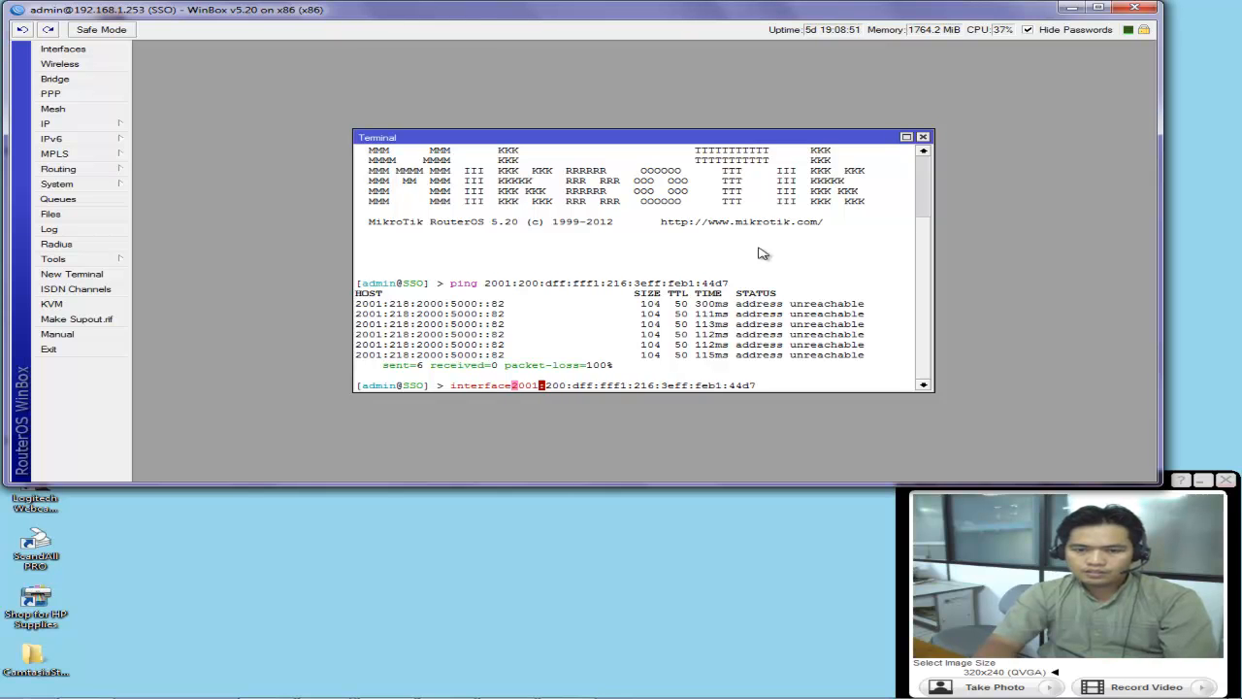
key("BackSpace")
key("BackSpace")
key("BackSpace")
key("BackSpace")
key("BackSpace")
key("BackSpace")
key("BackSpace")
key("BackSpace")
key("BackSpace")
key("BackSpace")
type("to")
type("ol tra")
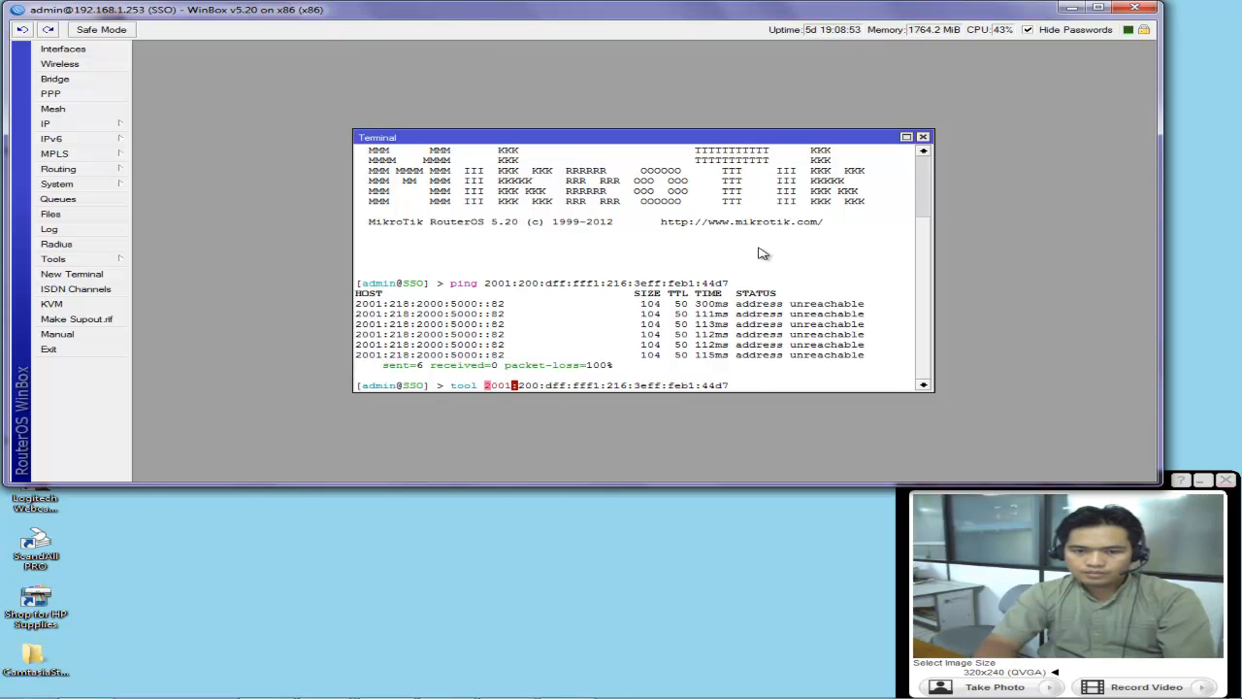
type("ceroute")
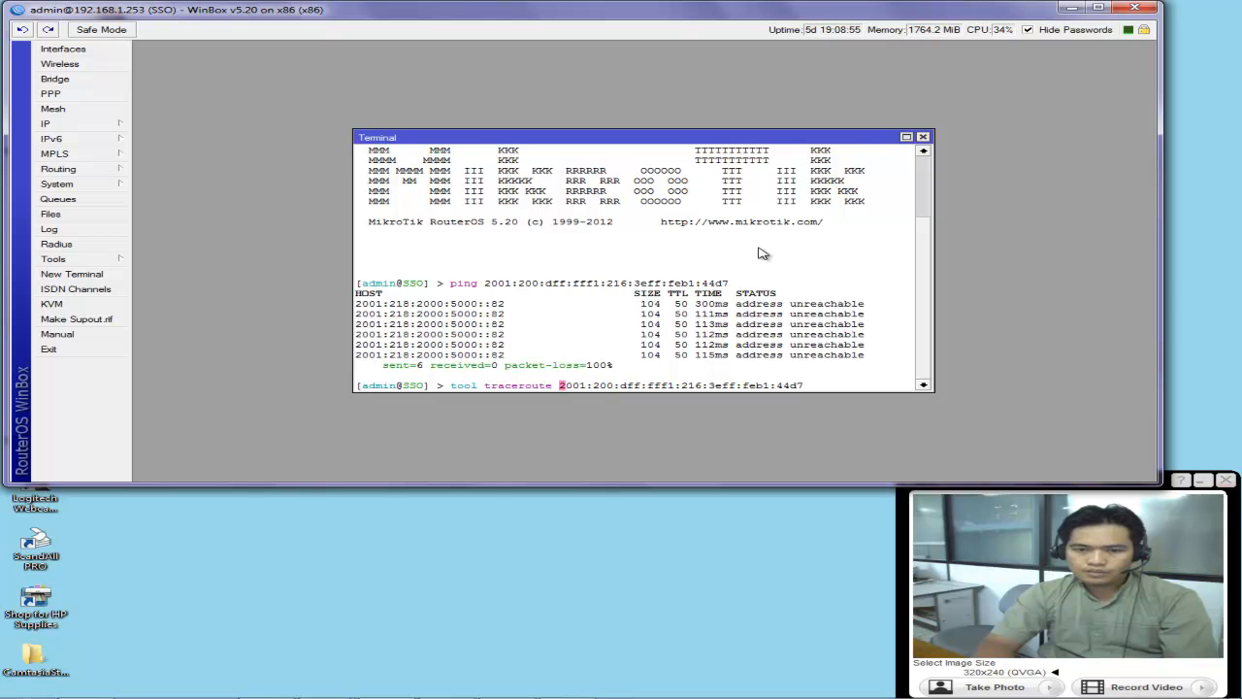
key("Return")
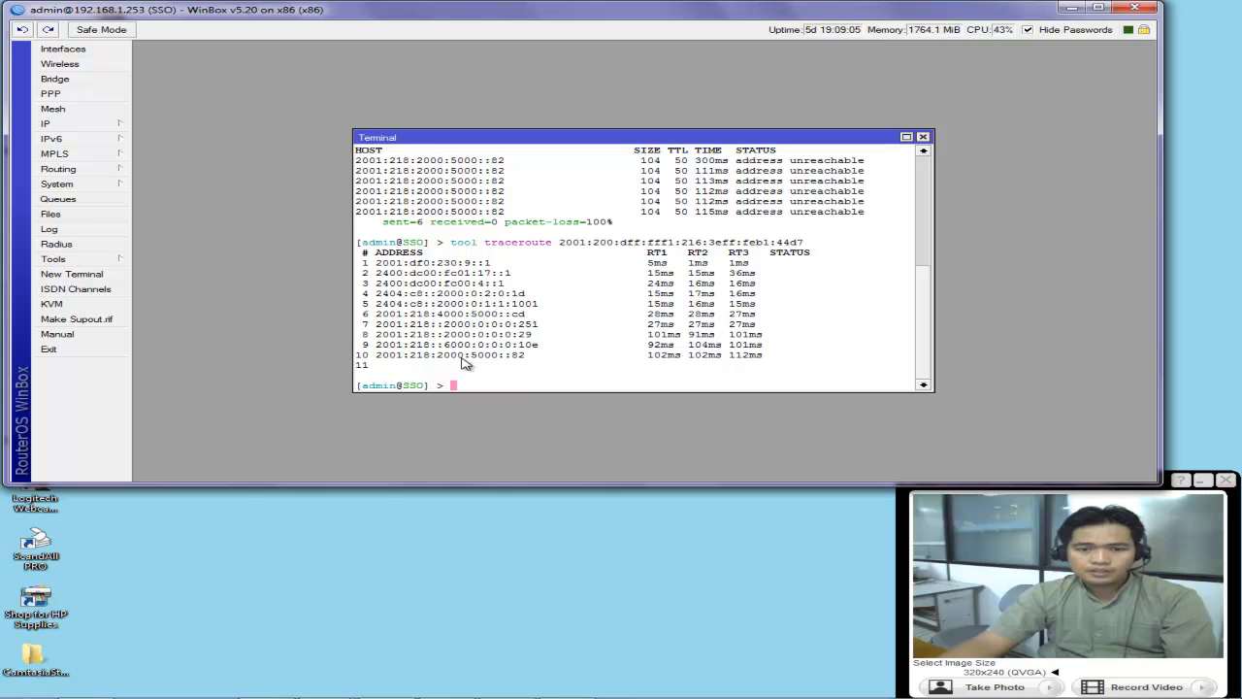
left_click_drag(453, 373, 364, 271)
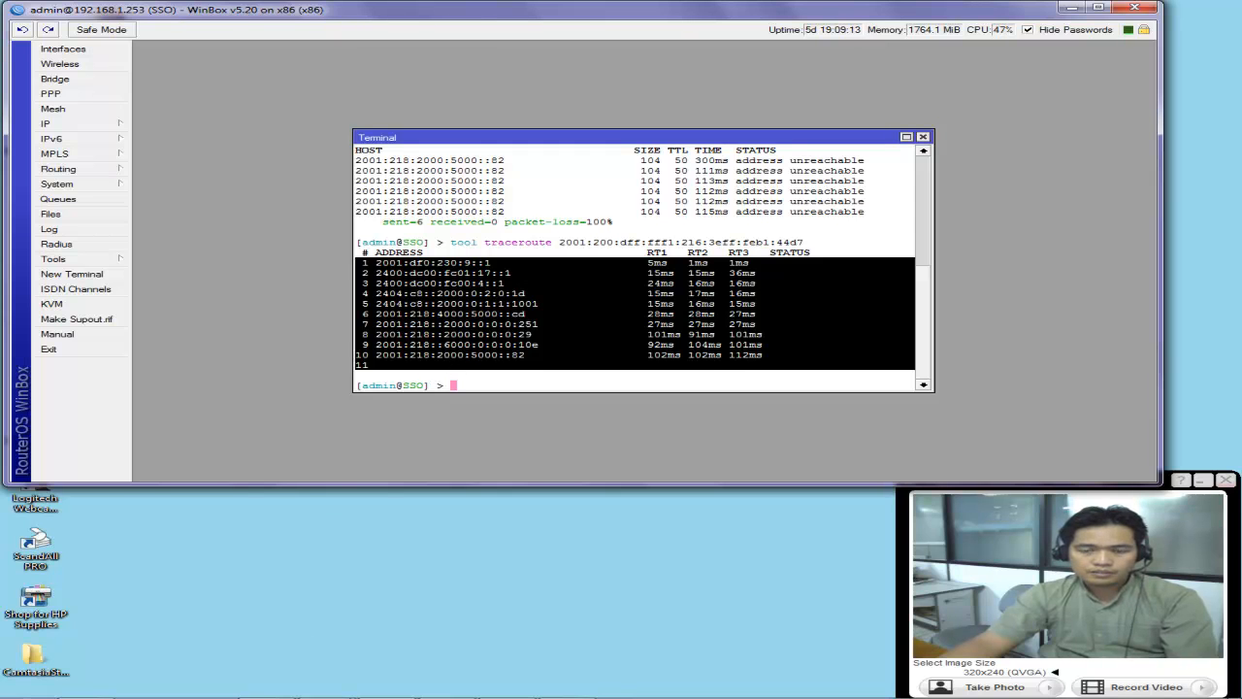
left_click(565, 685)
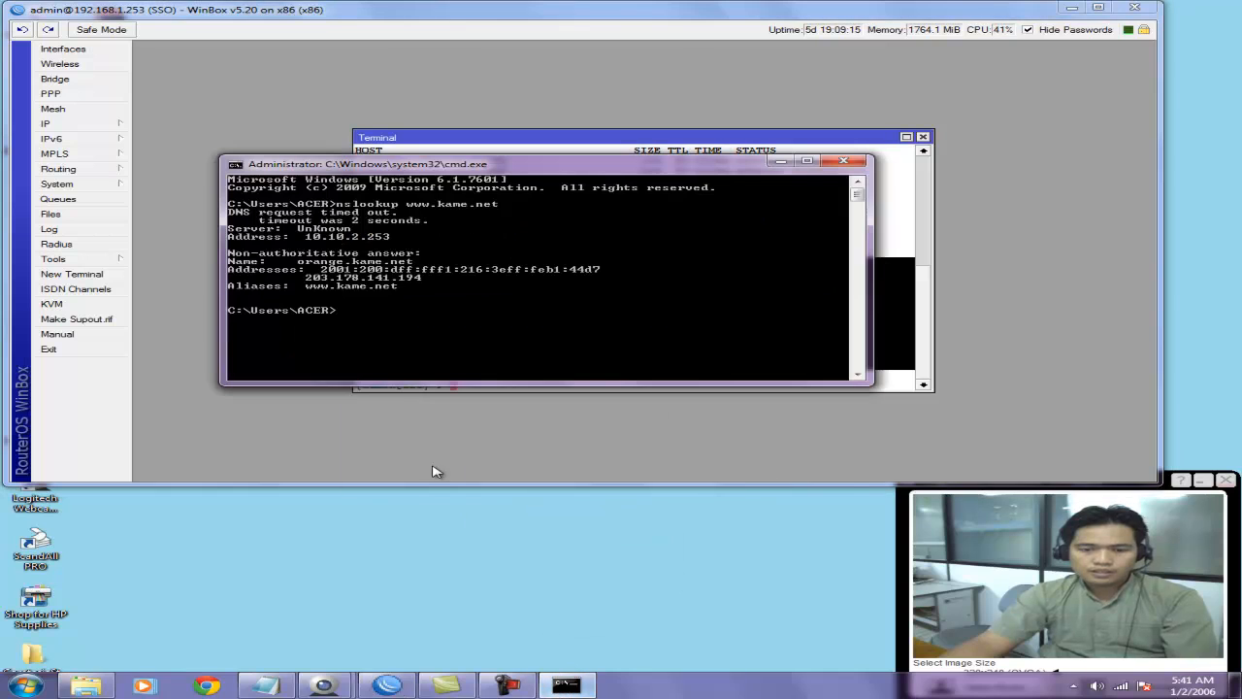
type("www.faceboo")
key("BackSpace")
key("BackSpace")
key("BackSpace")
key("BackSpace")
key("BackSpace")
key("BackSpace")
key("BackSpace")
key("BackSpace")
key("BackSpace")
key("BackSpace")
key("BackSpace")
type("nsloo")
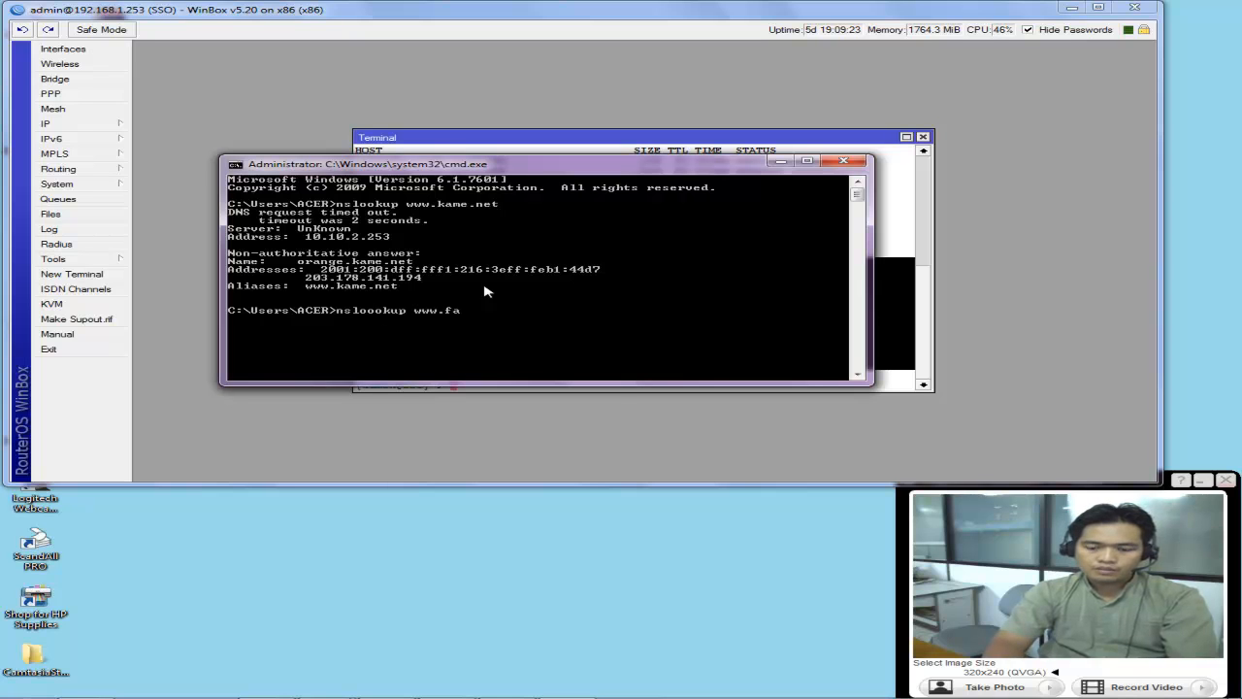
key("Return")
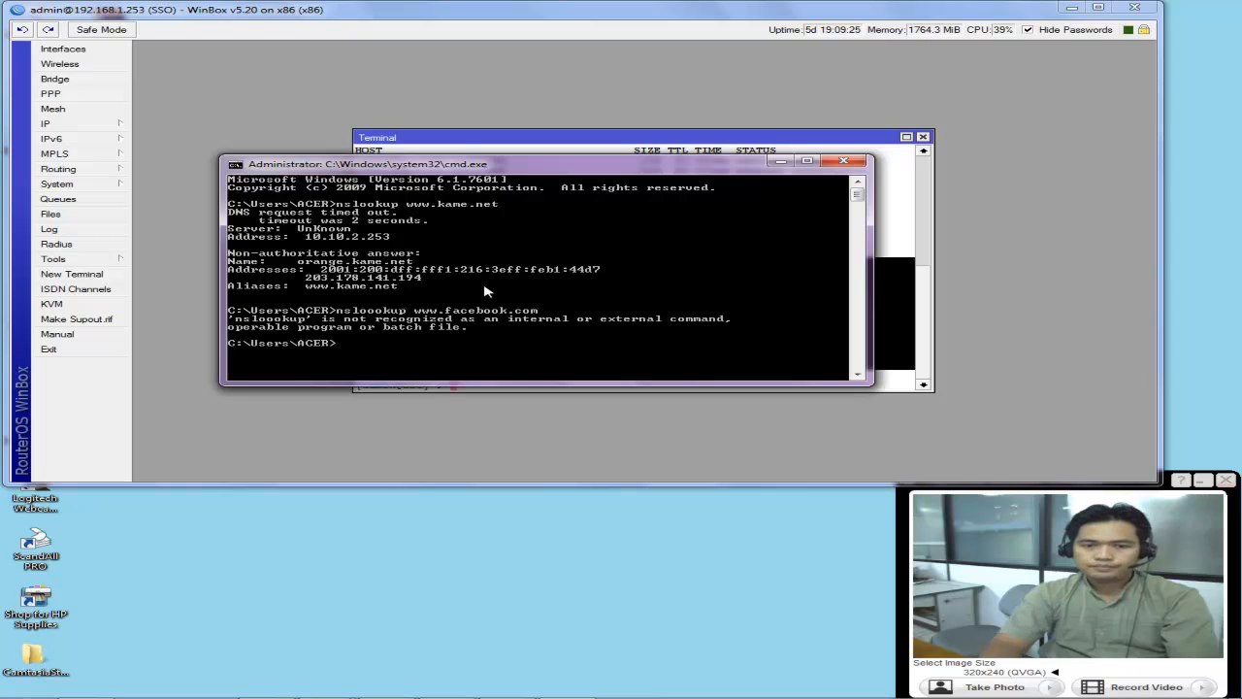
key("Up")
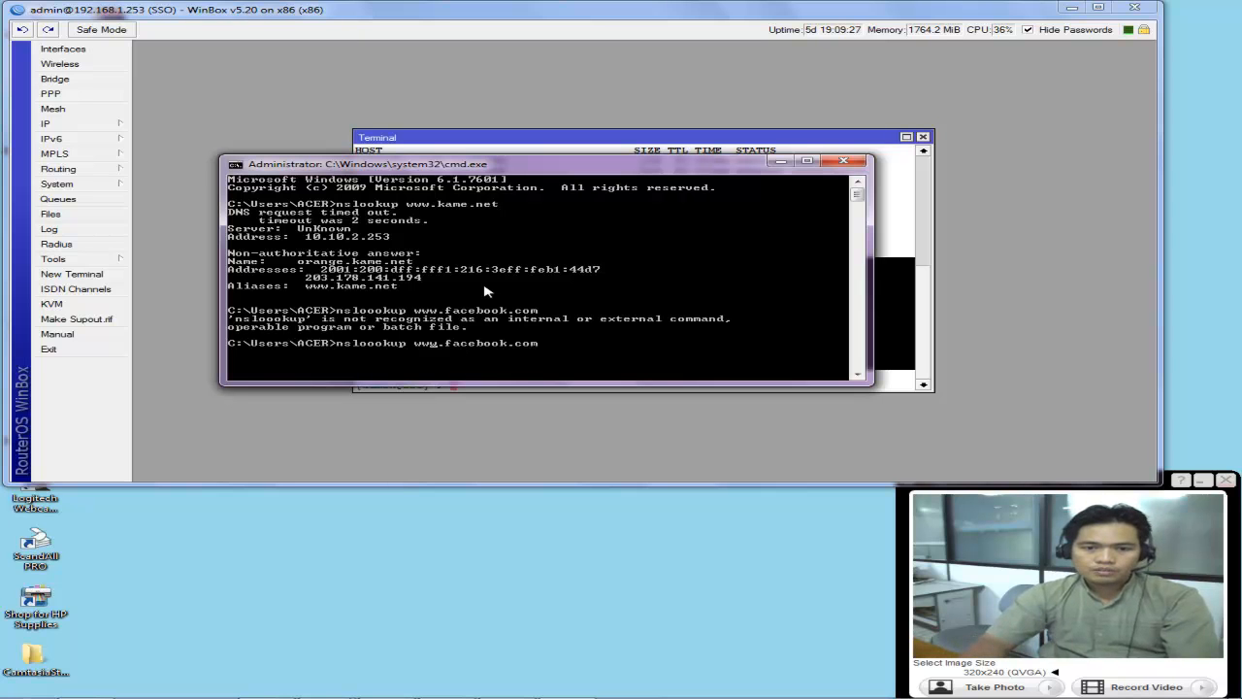
key("Left")
key("Left")
key("Left")
key("Left")
key("Left")
key("Left")
key("Left")
key("Left")
key("Left")
key("Left")
key("Left")
key("Left")
key("Left")
key("Left")
key("Left")
key("Left")
key("Left")
key("Left")
key("Left")
key("Left")
key("BackSpace")
key("Return")
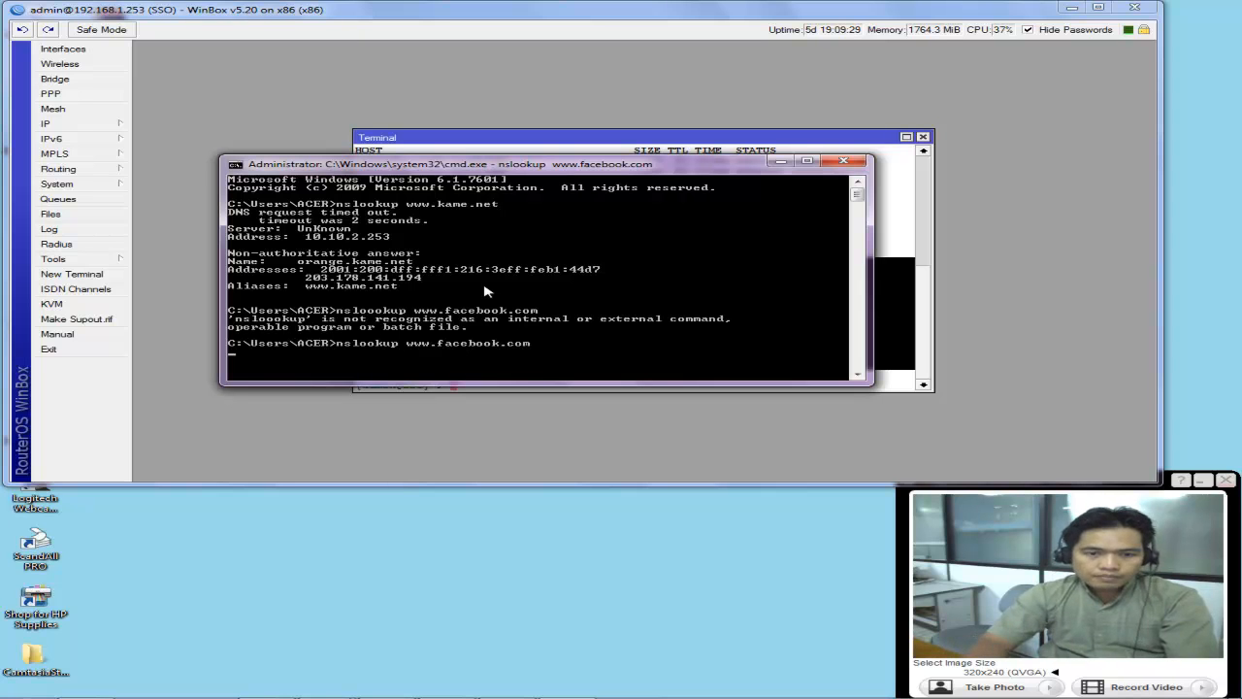
right_click(495, 338)
left_click(529, 341)
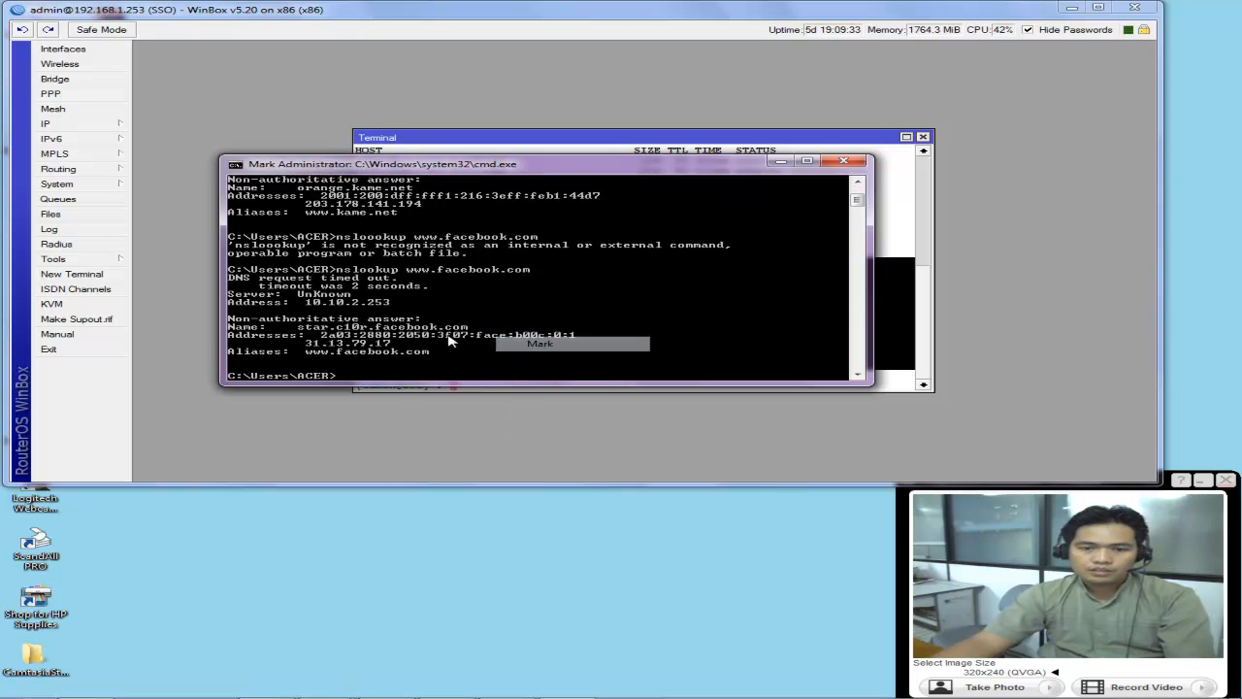
left_click_drag(323, 335, 573, 336)
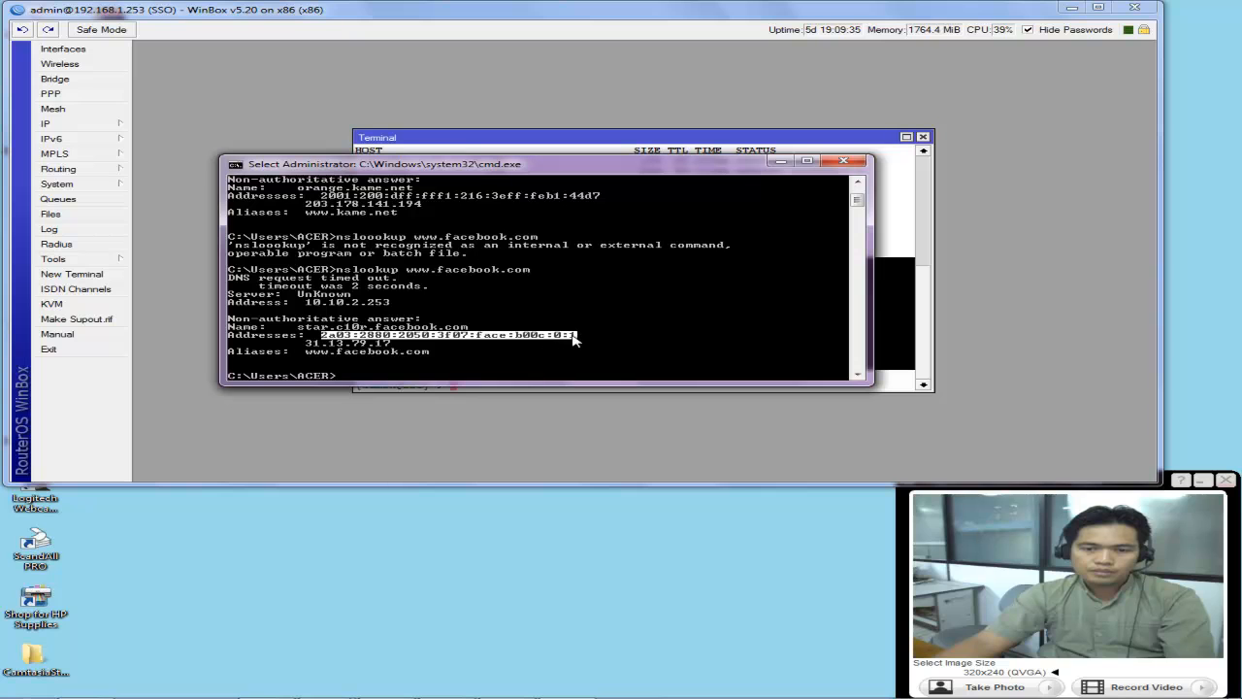
left_click_drag(326, 340, 575, 338)
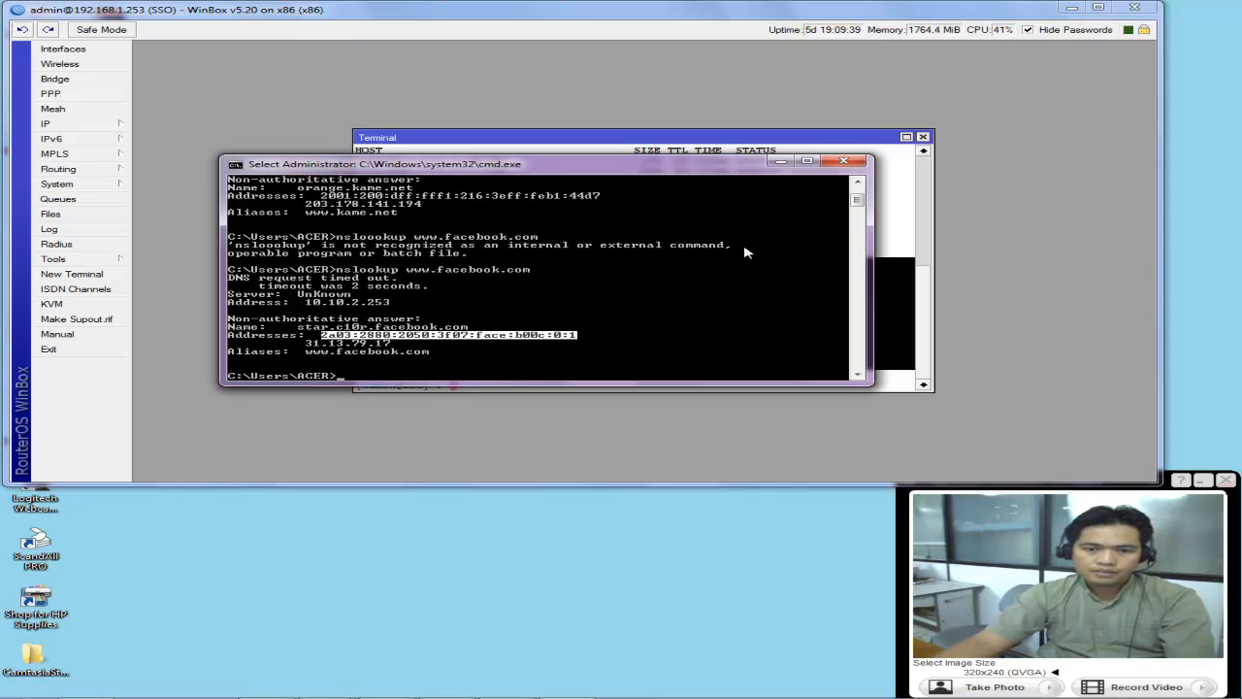
right_click(744, 169)
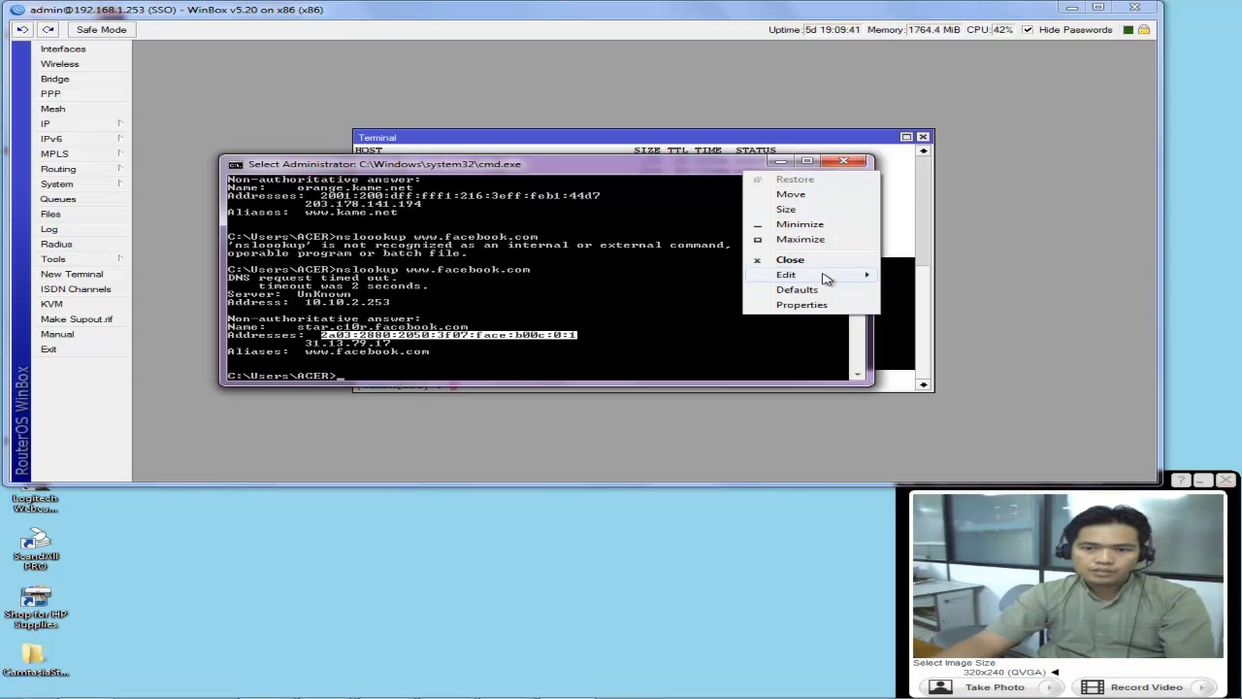
mouse_move(825, 279)
left_click(912, 291)
left_click(885, 259)
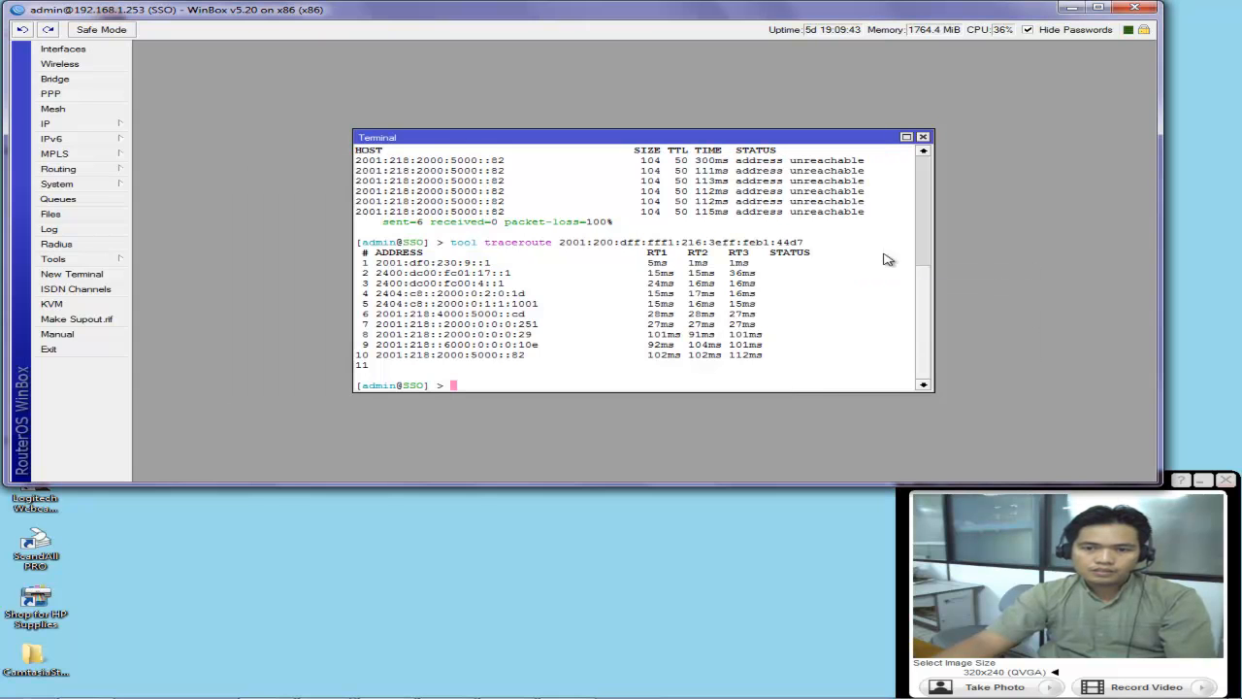
Step: Ping the copied address 2a03:2880:2050:3f07:face:b00c:0:1 from the router terminal, and stop the ping after several replies
type("ping")
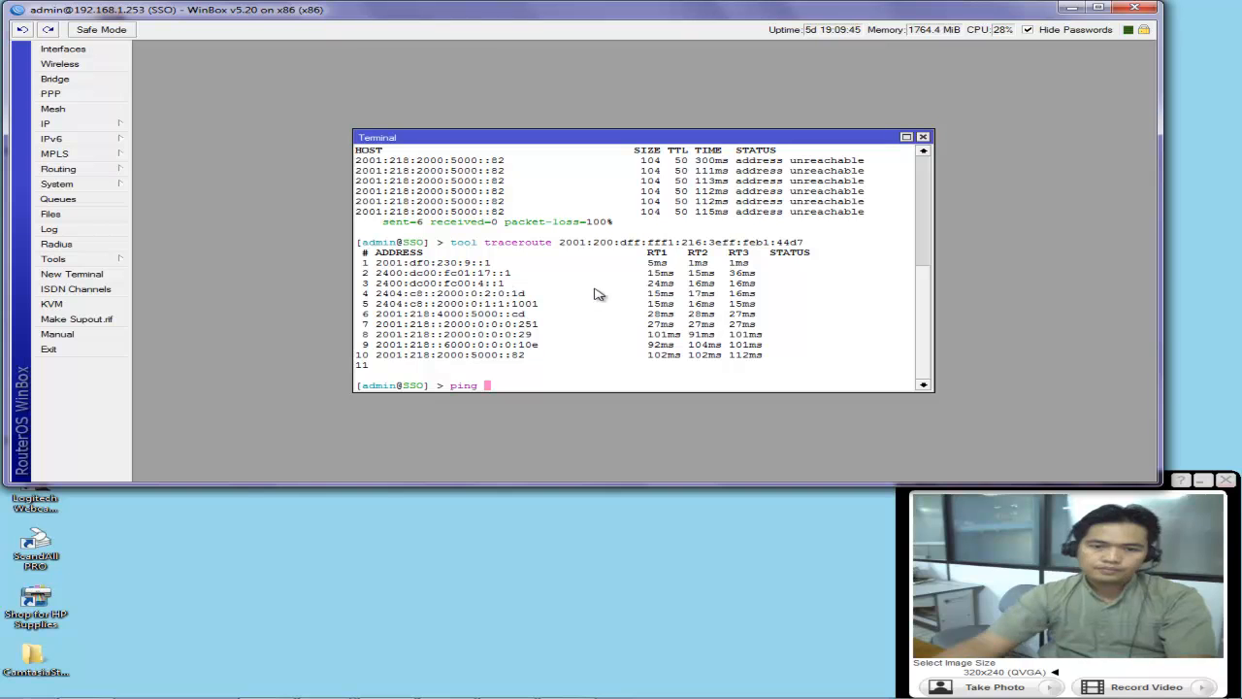
right_click(595, 290)
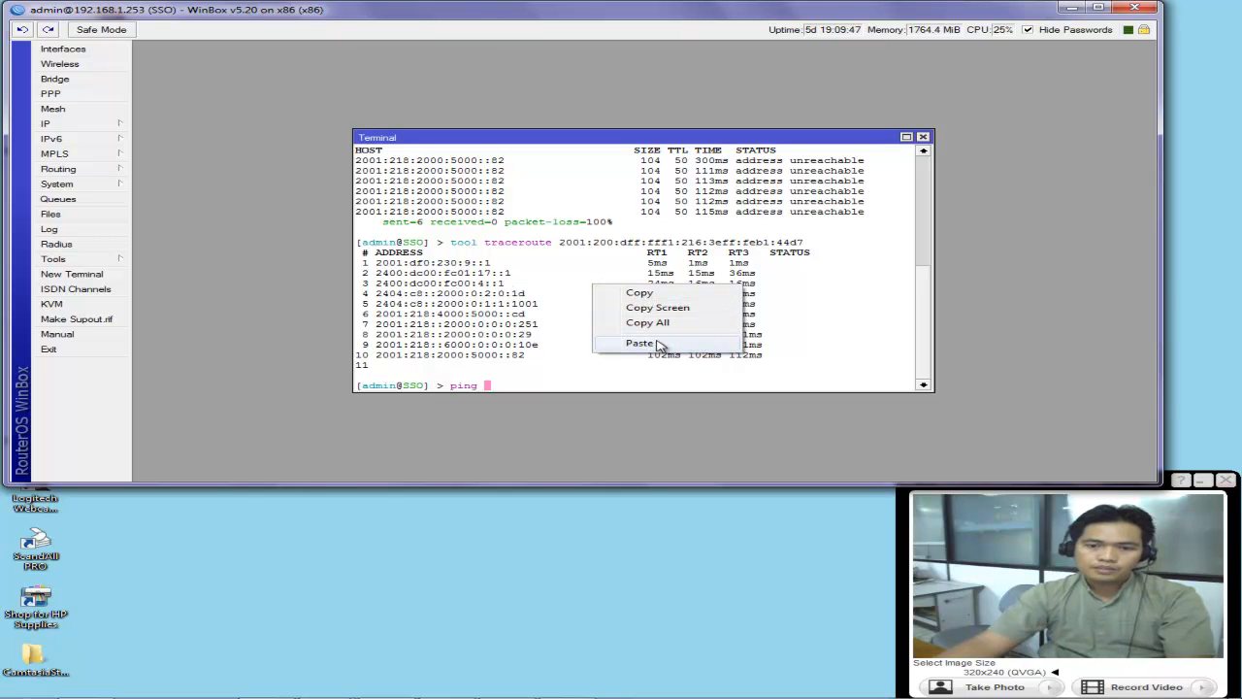
left_click(658, 344)
key("Return")
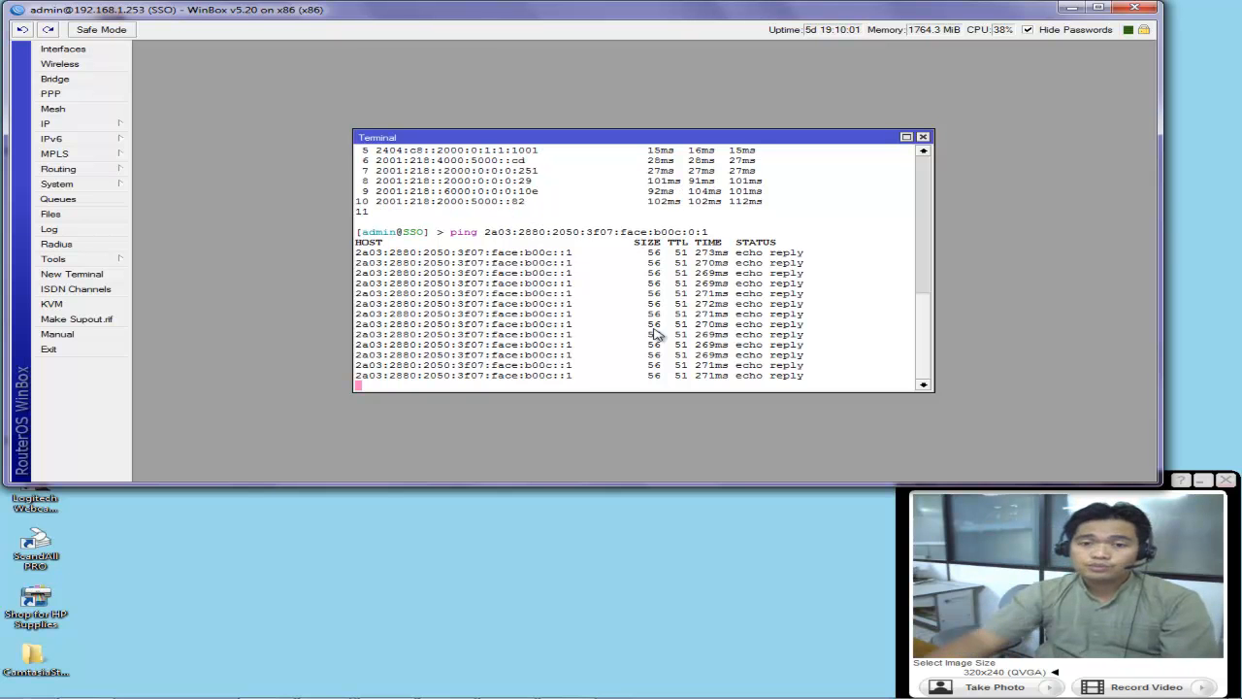
key("ctrl+c")
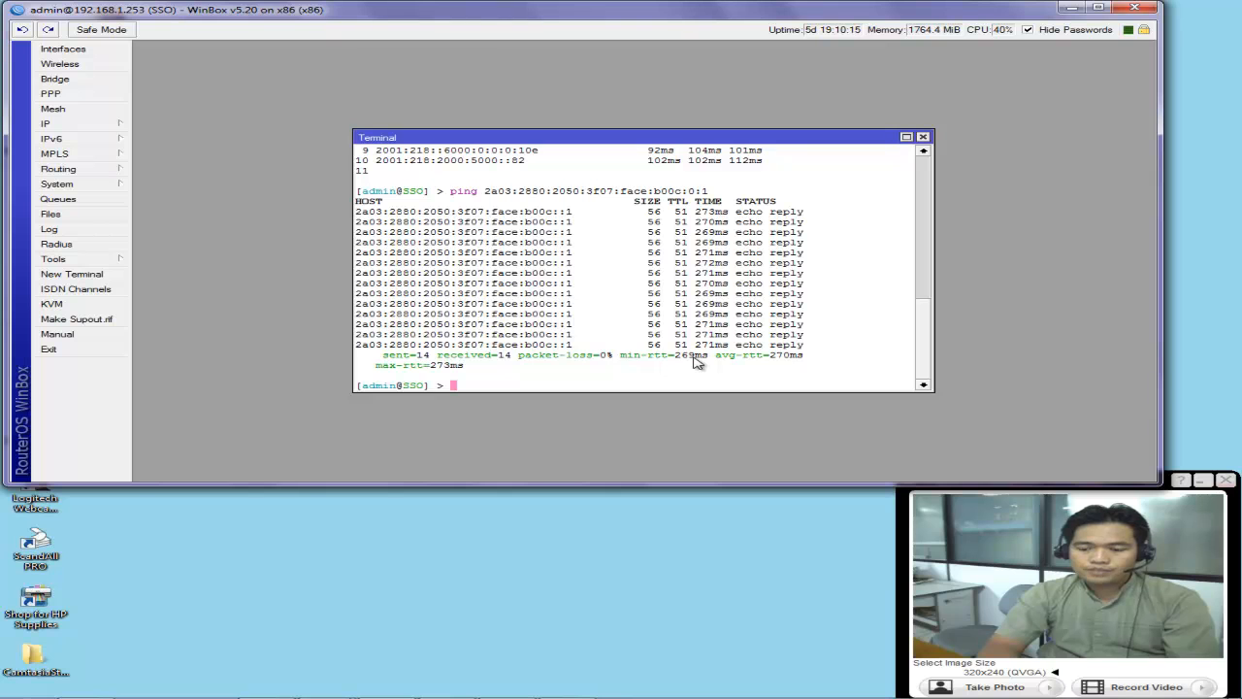
Step: Ping facebook.com by its domain name from the router terminal, and stop the ping after a few replies
type("facebook.com")
key("Return")
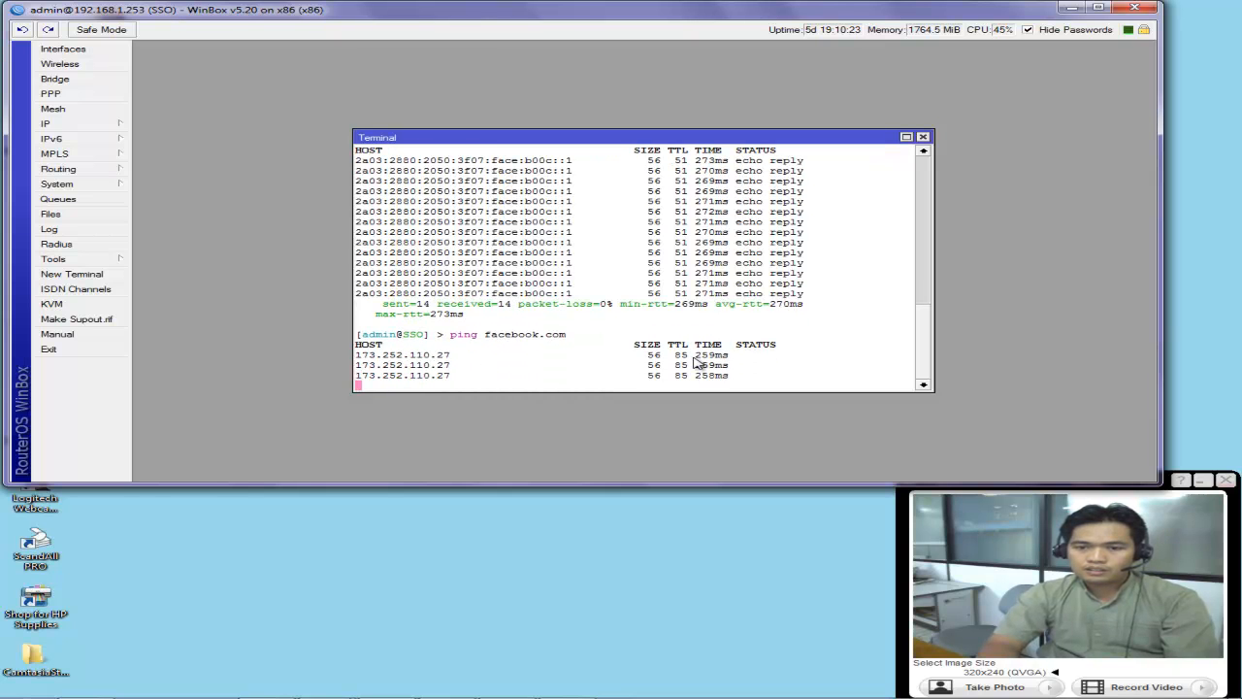
key("ctrl+c")
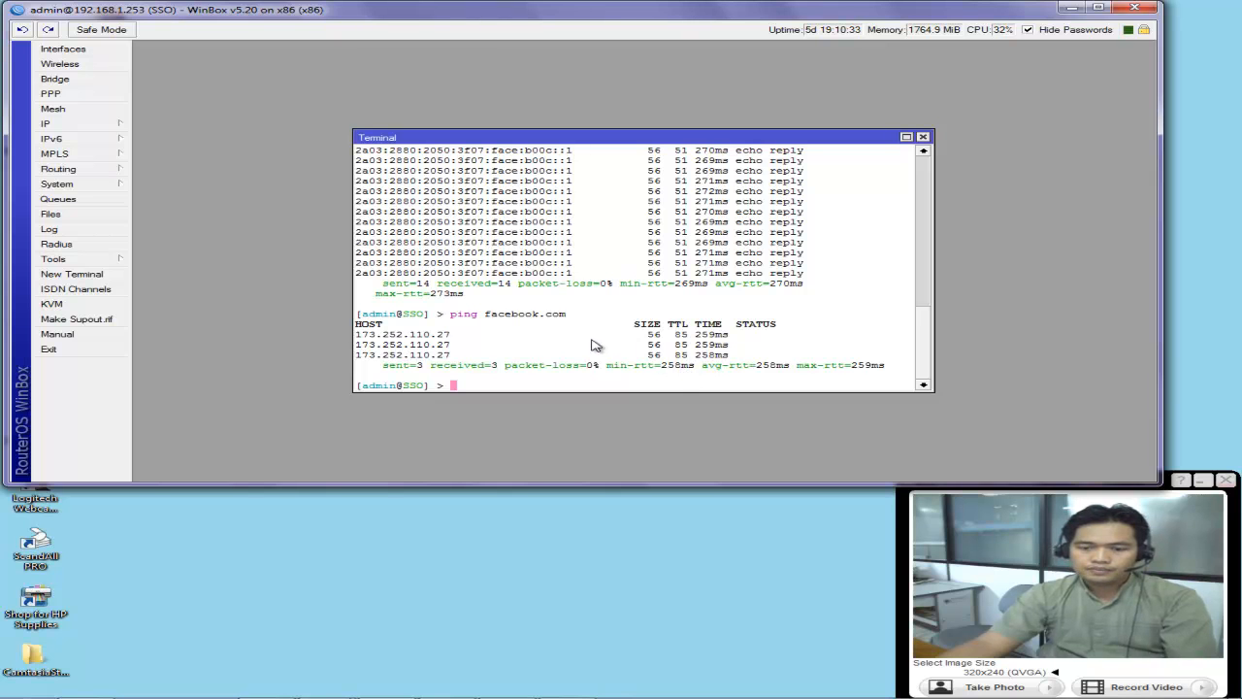
Step: Trace the route to the copied address 2a03:2880:2050:3f07:face:b00c:0:1 from the router terminal with tool traceroute
type("tracer")
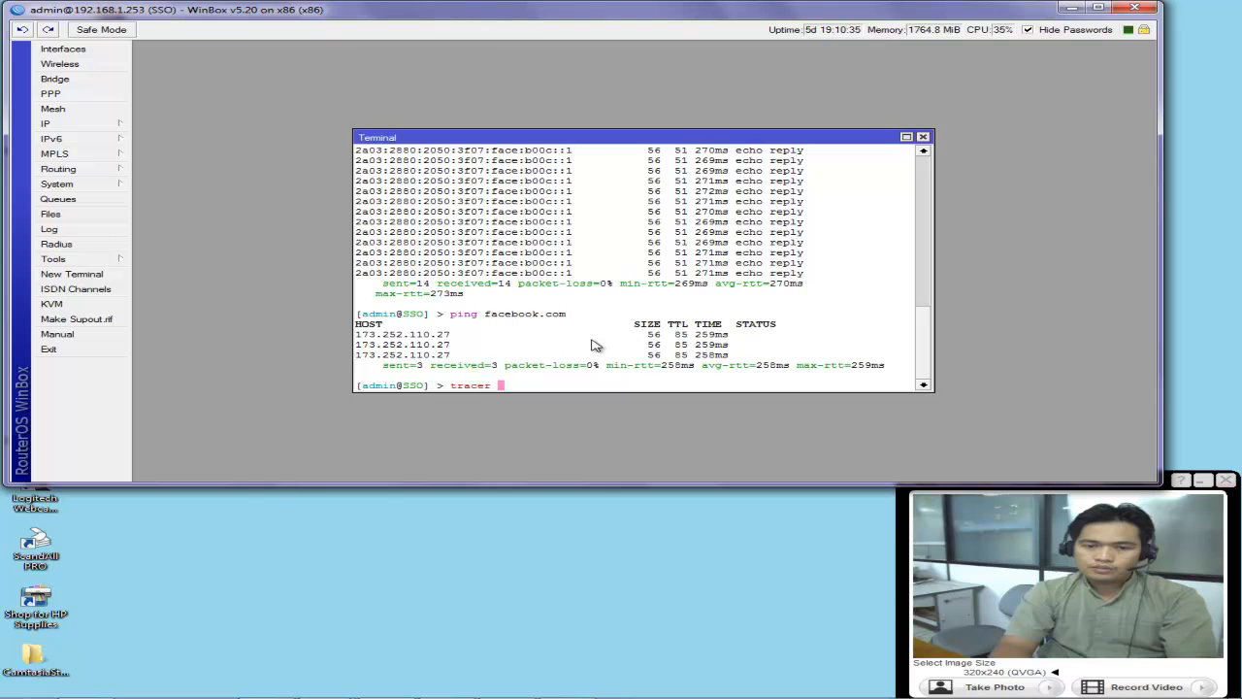
key("BackSpace")
key("BackSpace")
key("BackSpace")
type("tool traceroute")
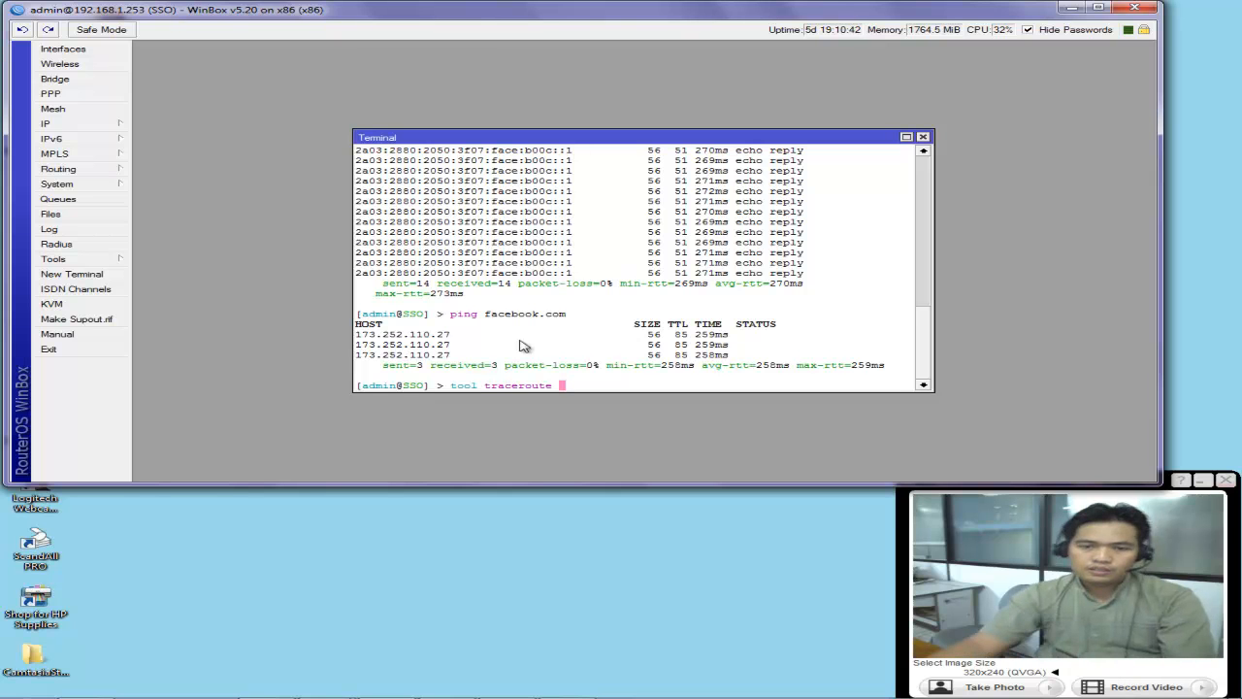
right_click(522, 228)
left_click(571, 285)
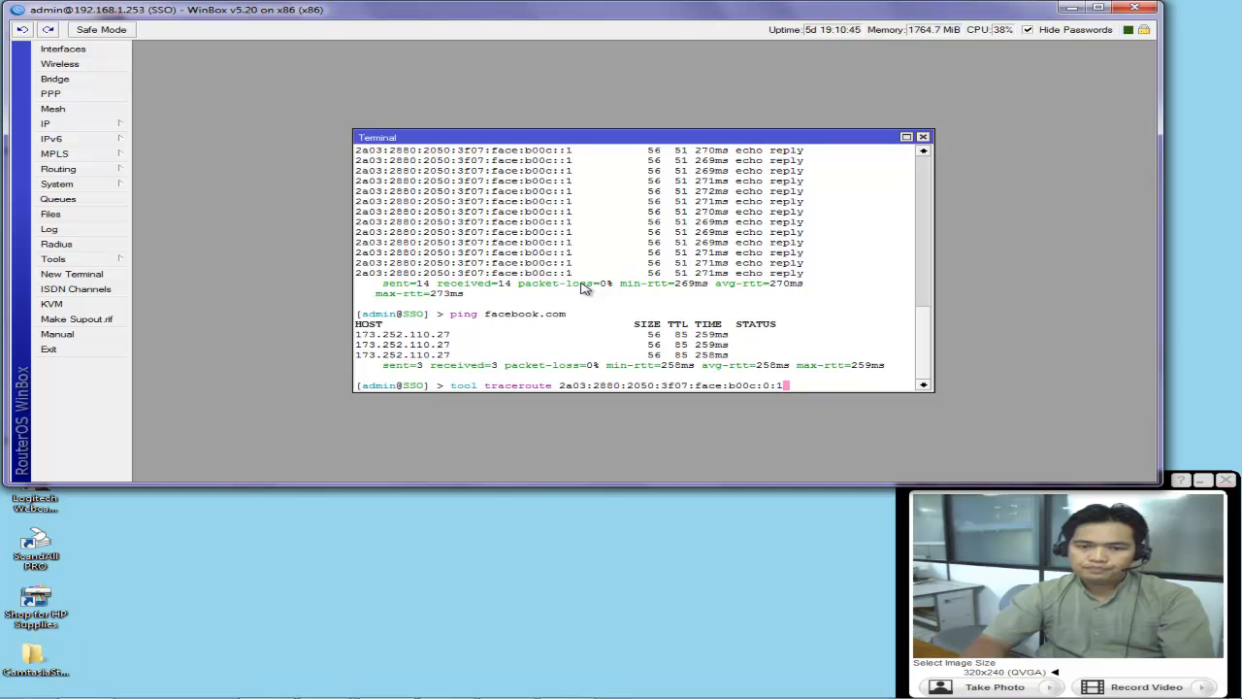
key("Return")
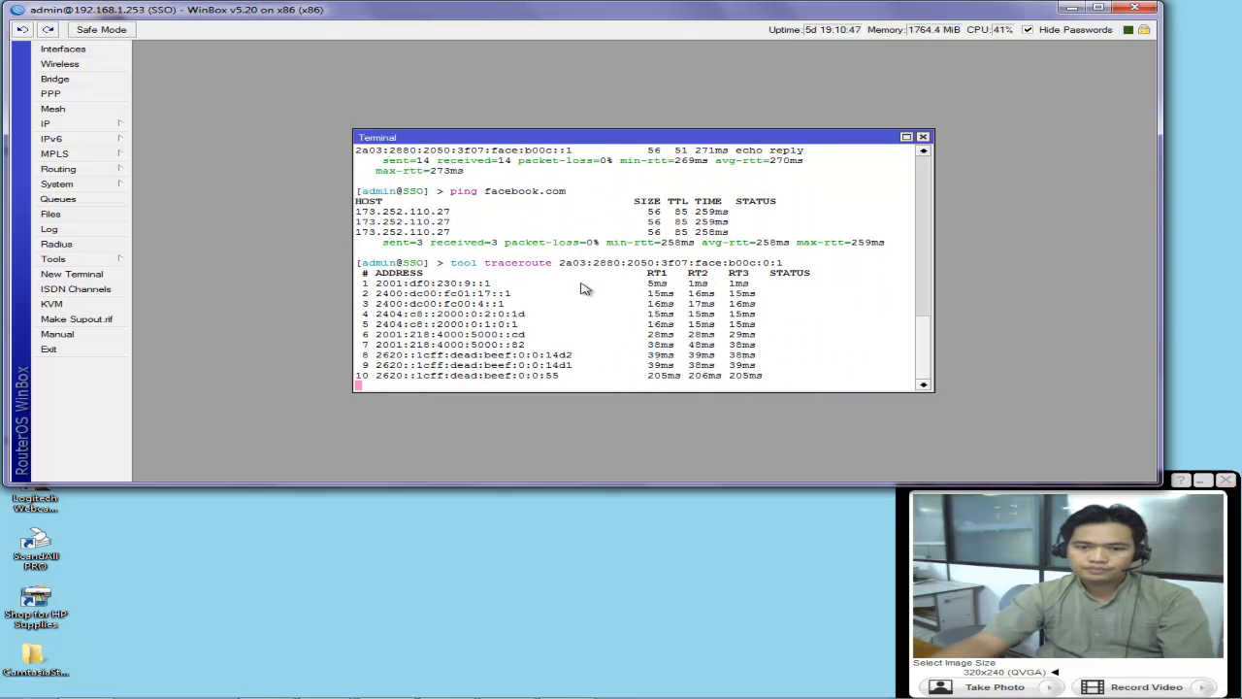